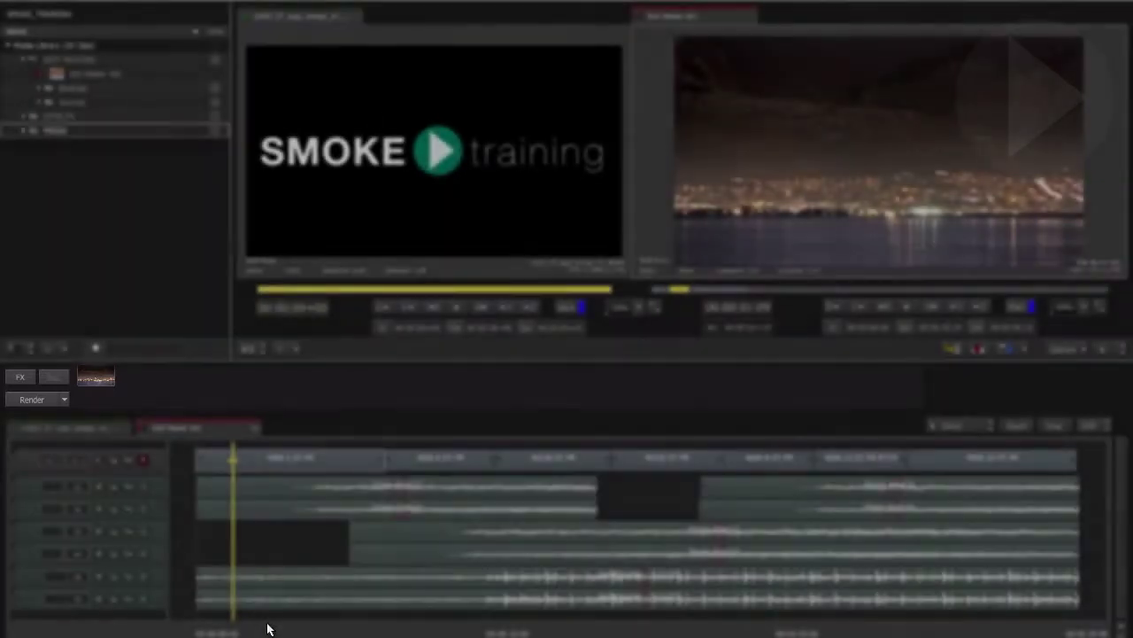
Show 4006-8-ST-PR's Colour Correct settings (Contrast 113, red Gain 150), then return near the start.
{"action": "left_click_drag", "start_coordinate": [268, 629], "coordinate": [769, 586]}
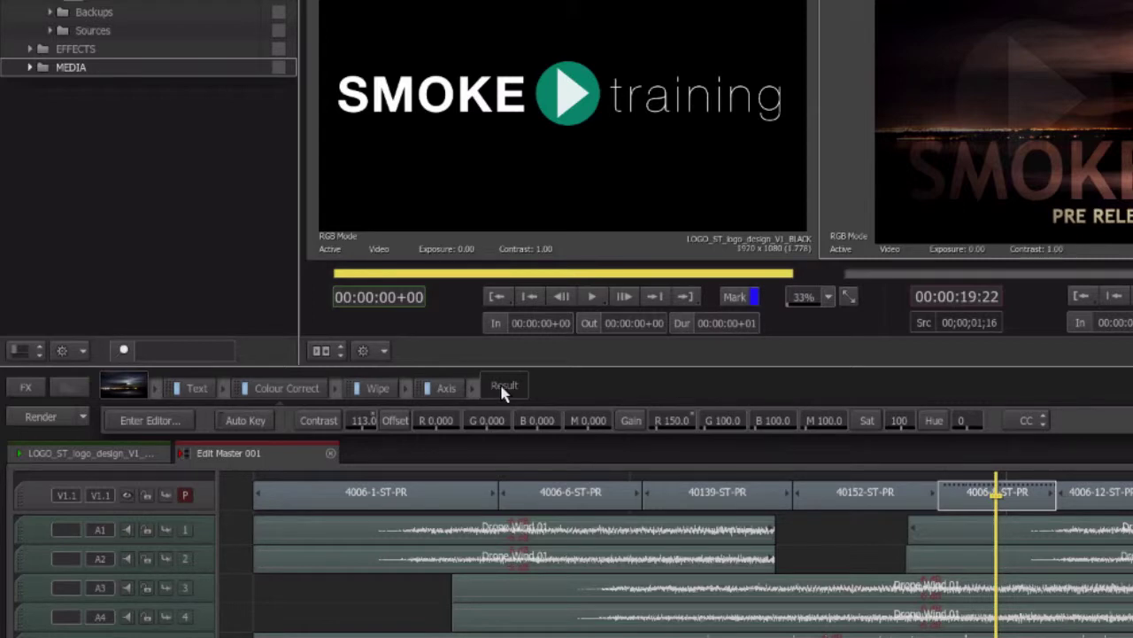
{"action": "left_click", "coordinate": [246, 392]}
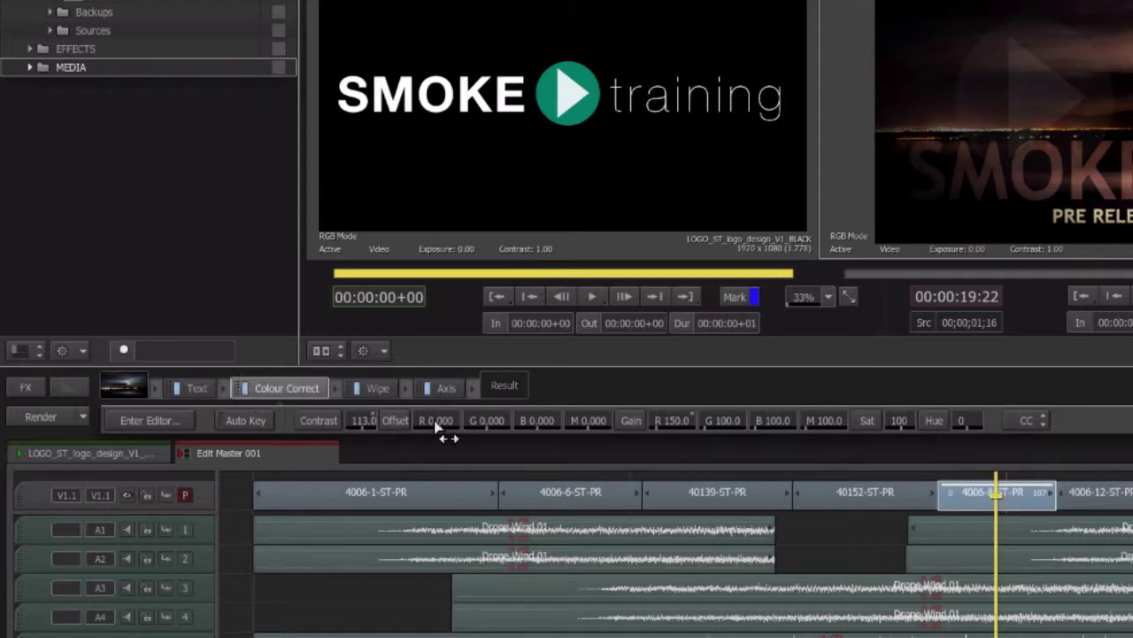
{"action": "left_click_drag", "start_coordinate": [982, 624], "coordinate": [648, 602]}
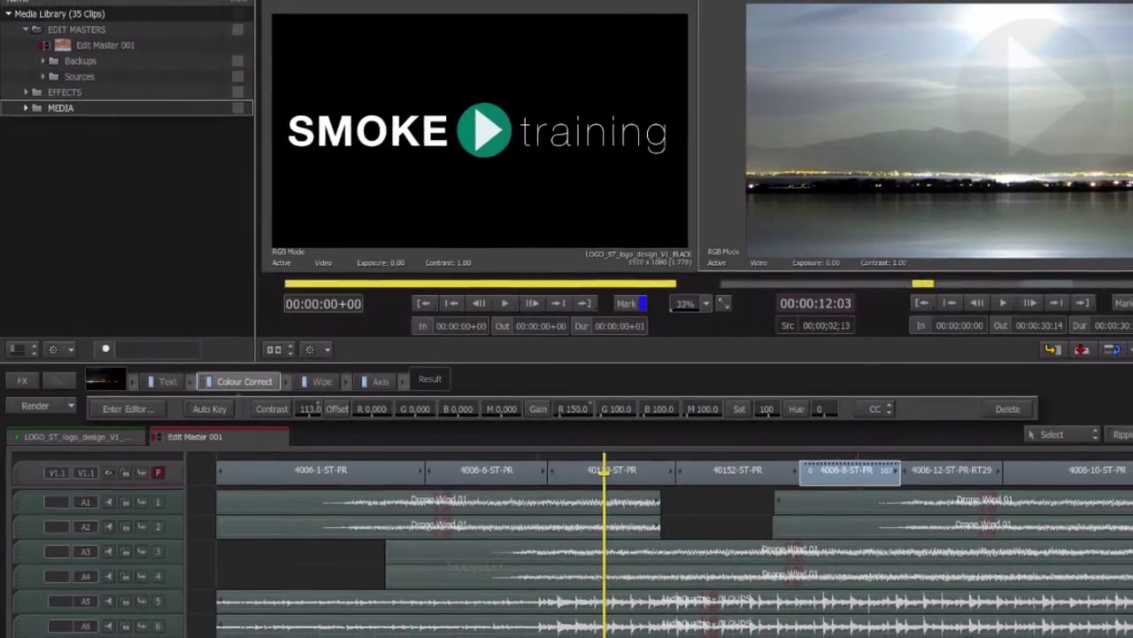
Select segment 40139-ST-PR and bring up its Video Effects list.
{"action": "left_click", "coordinate": [620, 472]}
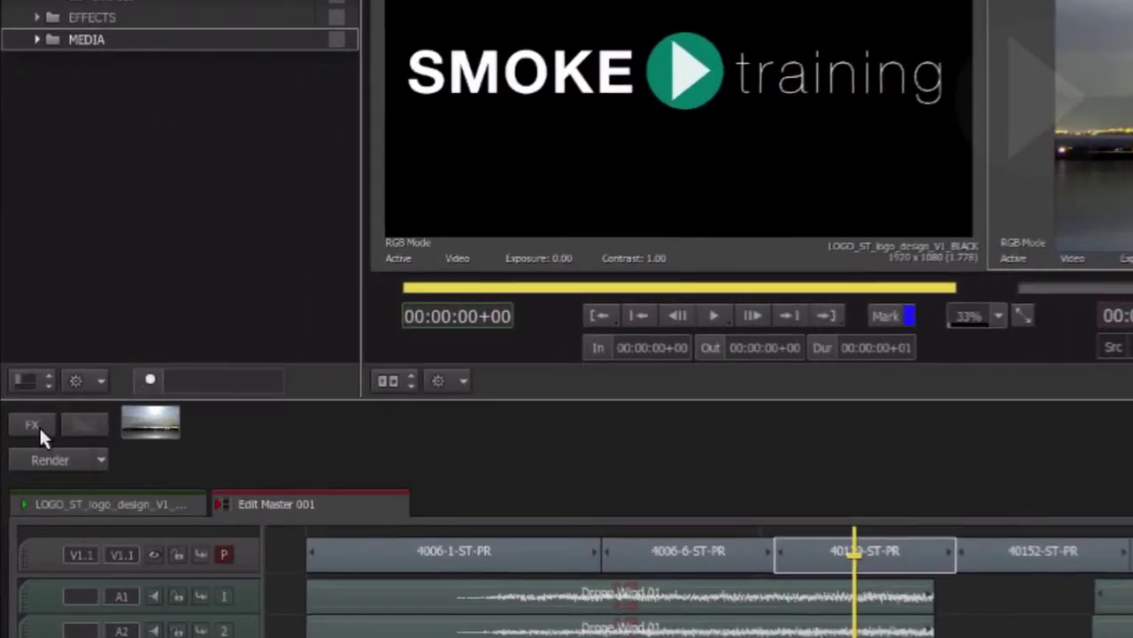
{"action": "left_click", "coordinate": [34, 409]}
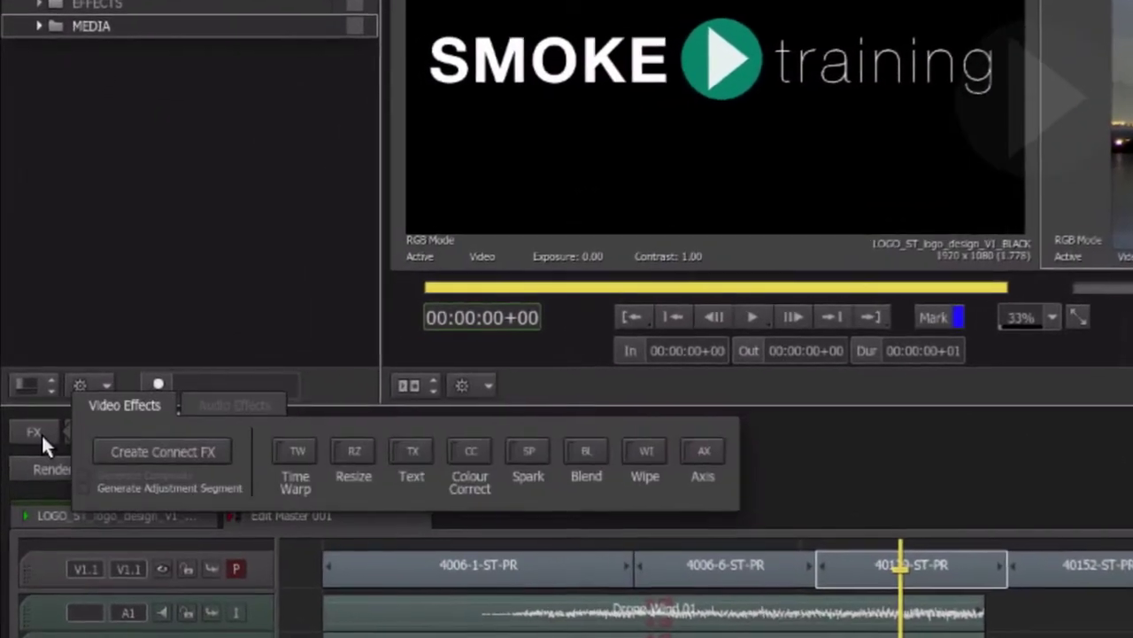
Add a Colour Correct to 40139-ST-PR with red Gain 122 and blue Gain 77.
{"action": "left_click", "coordinate": [486, 456]}
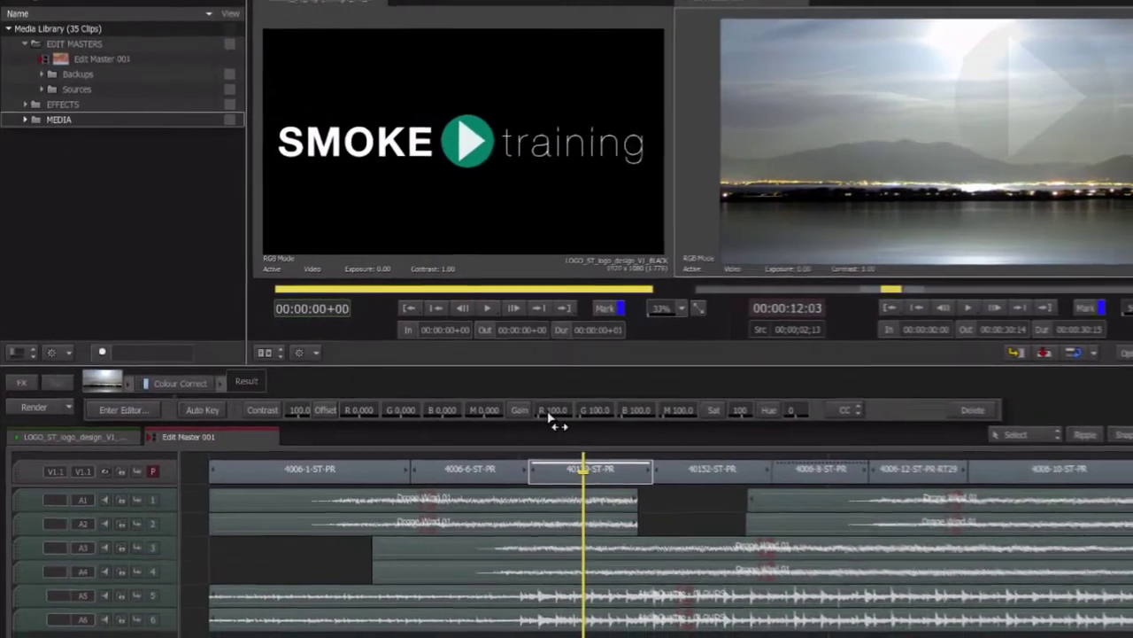
{"action": "mouse_move", "coordinate": [549, 416]}
{"action": "left_mouse_down"}
{"action": "mouse_move", "coordinate": [647, 423]}
{"action": "mouse_move", "coordinate": [608, 407]}
{"action": "mouse_move", "coordinate": [655, 402]}
{"action": "mouse_move", "coordinate": [518, 409]}
{"action": "mouse_move", "coordinate": [544, 410]}
{"action": "left_mouse_up"}
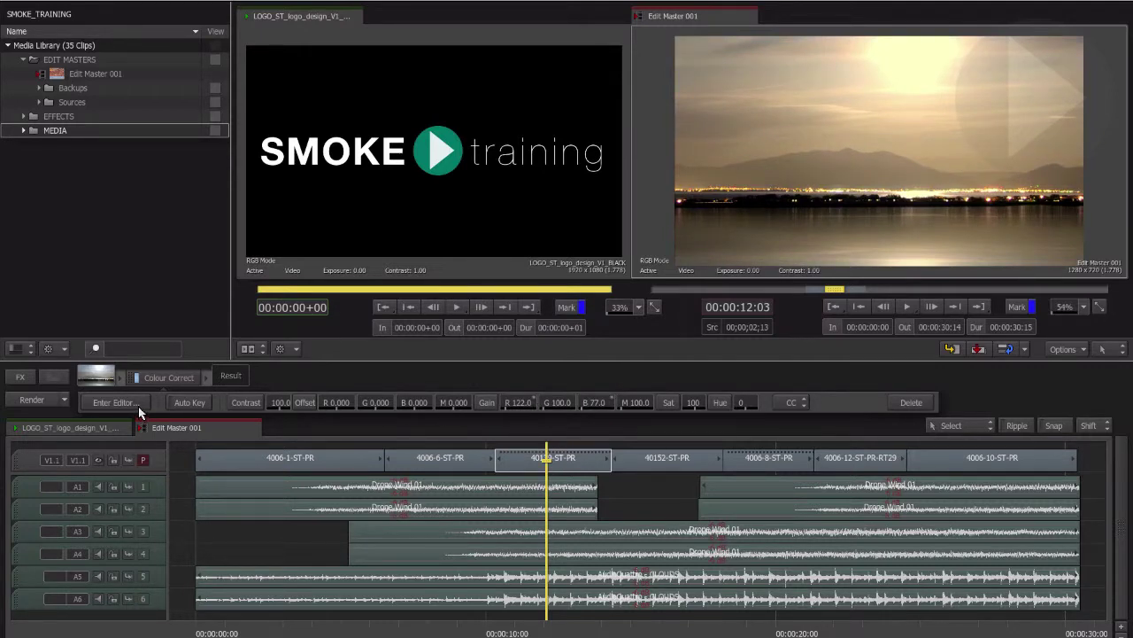
{"action": "left_click", "coordinate": [115, 402]}
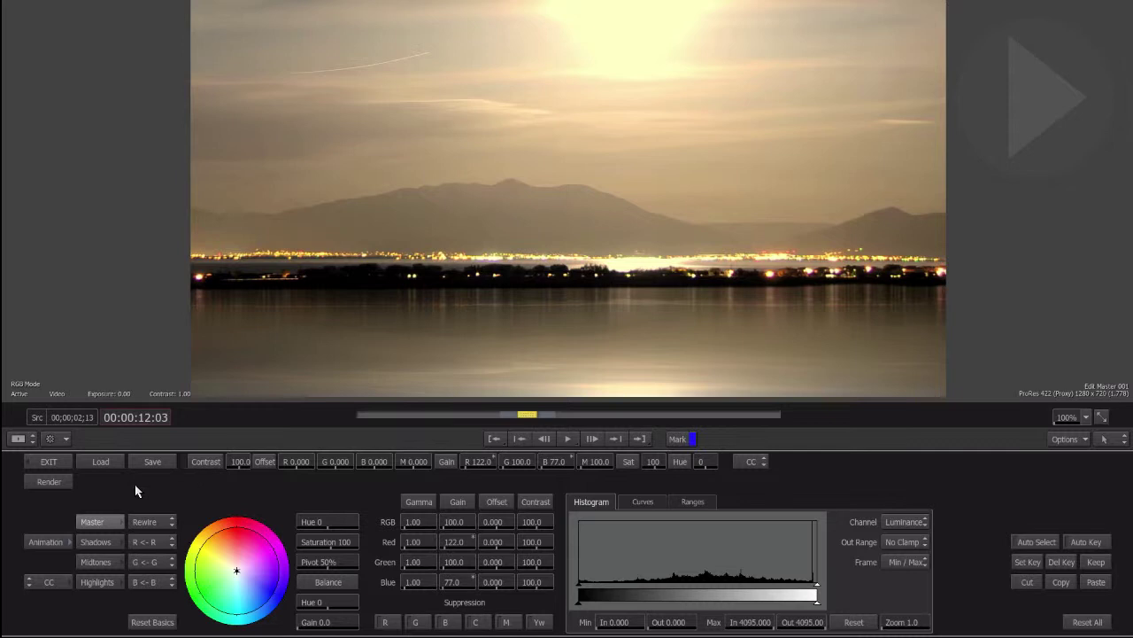
{"action": "left_click", "coordinate": [63, 461]}
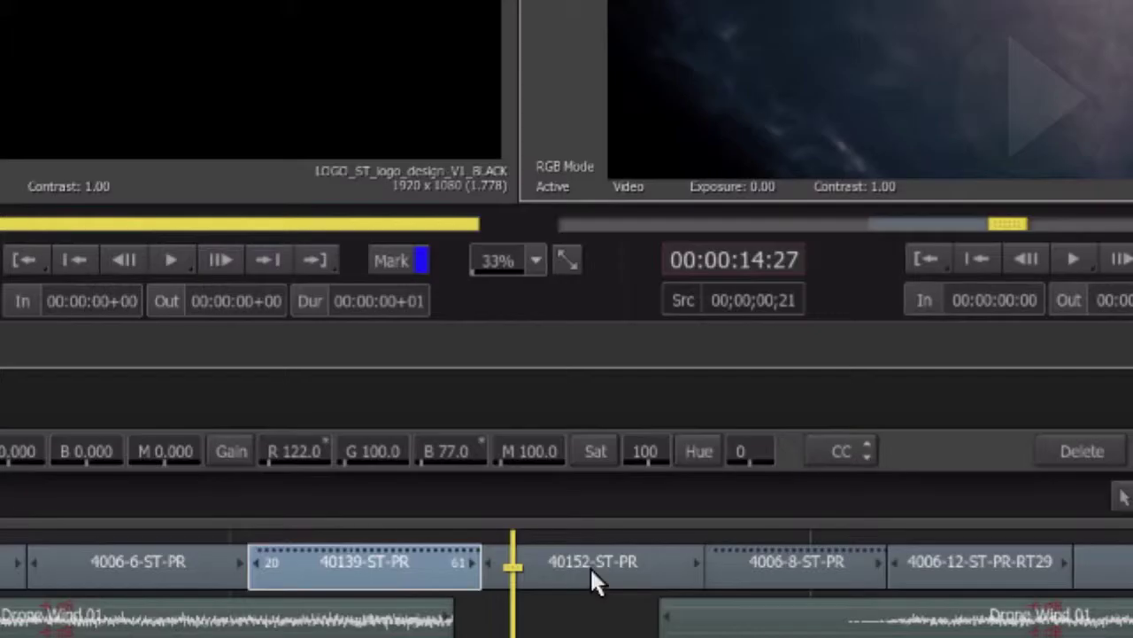
Add a Colour Correct to 40152-ST-PR and lower its blue Gain to 49.
{"action": "right_click", "coordinate": [665, 457]}
{"action": "left_click", "coordinate": [706, 277]}
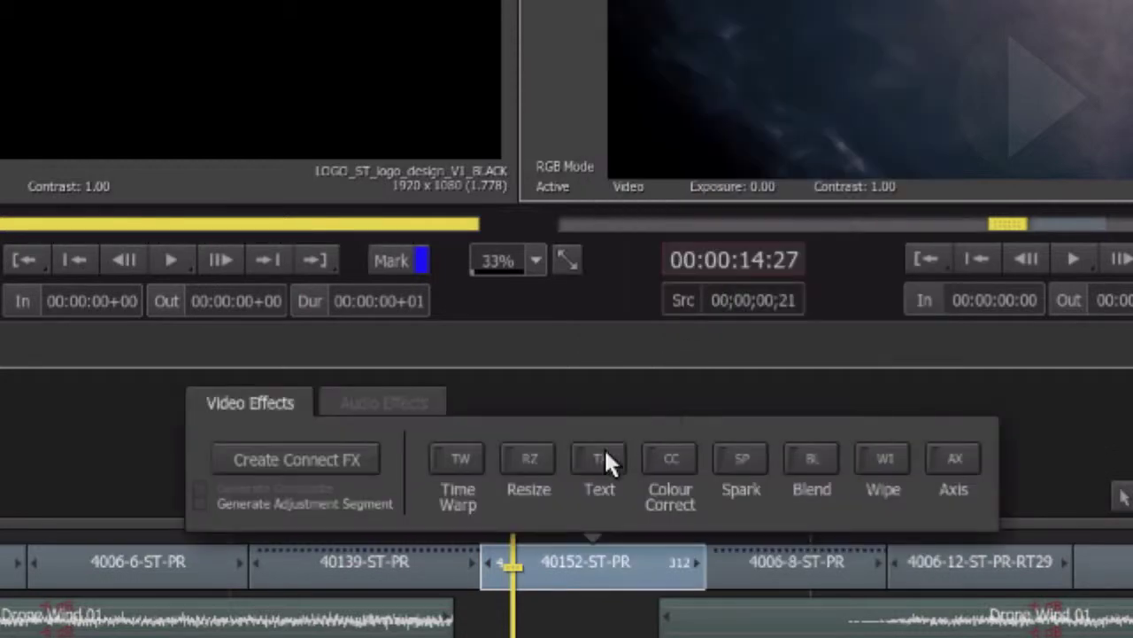
{"action": "left_click", "coordinate": [672, 465]}
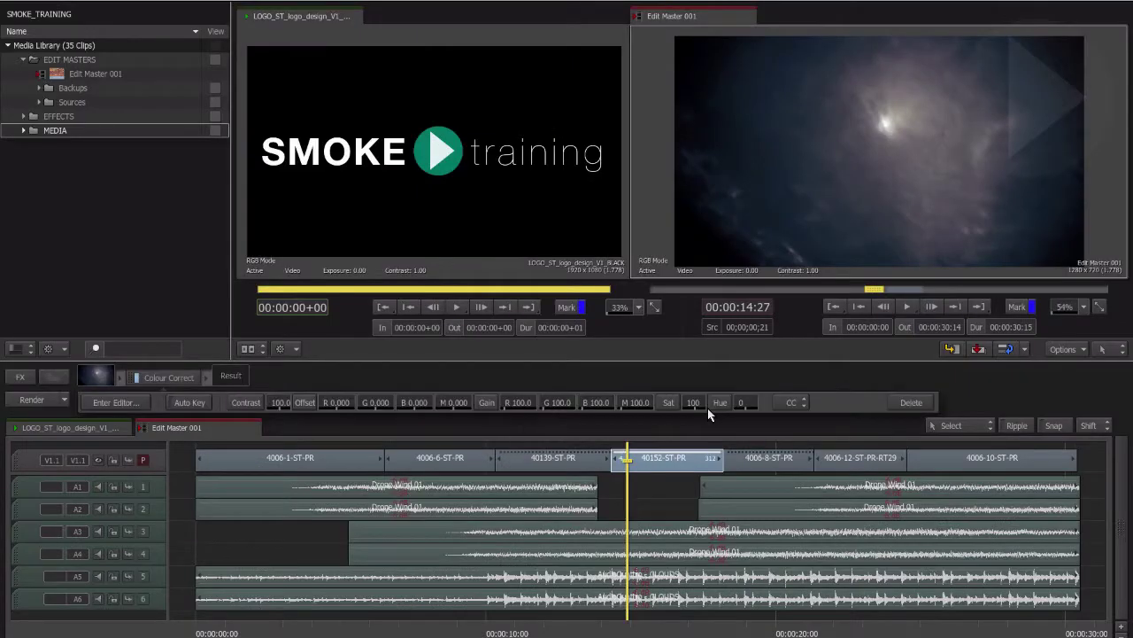
{"action": "left_click_drag", "start_coordinate": [585, 407], "coordinate": [320, 409]}
Move to 00:00:07:04, select 4006-6-ST-PR, and open then dismiss the effects list.
{"action": "left_click", "coordinate": [403, 630]}
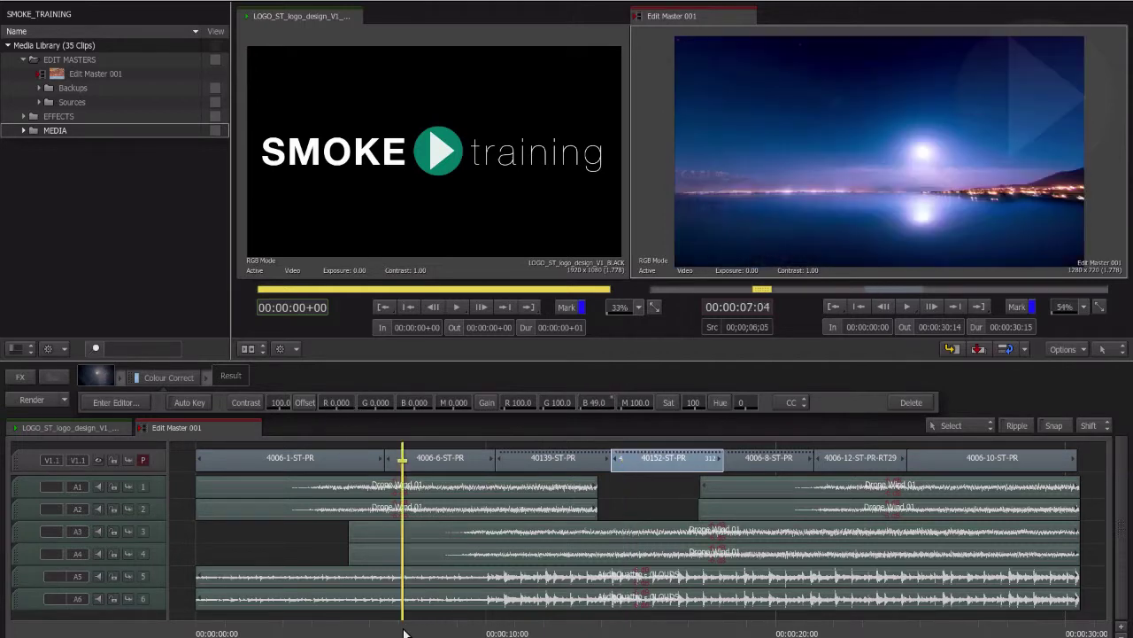
{"action": "left_click", "coordinate": [431, 459]}
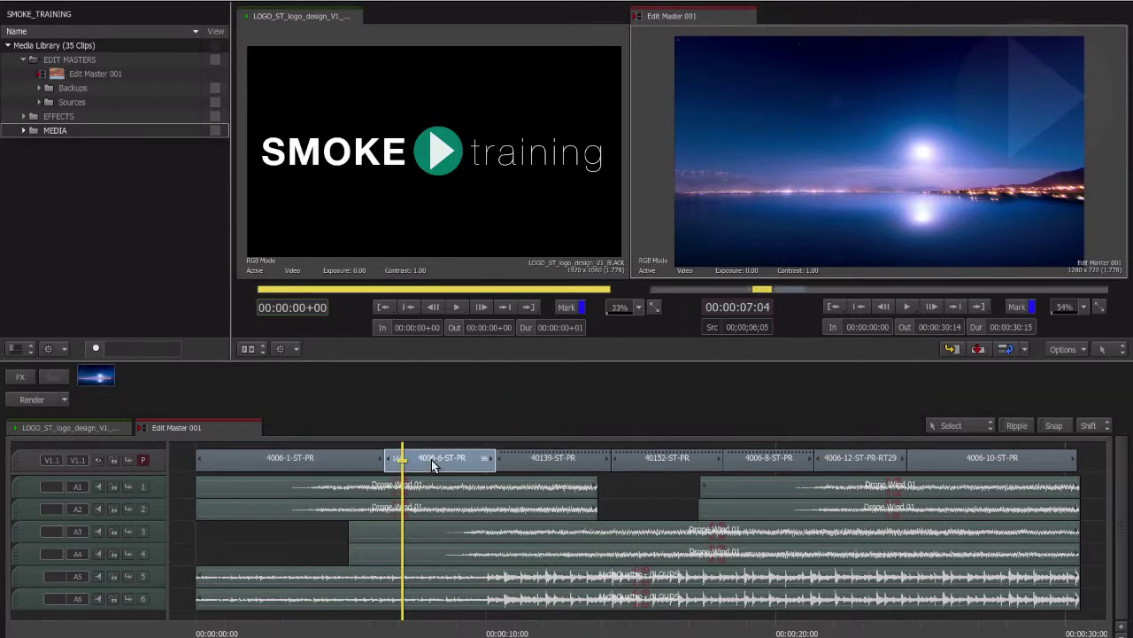
{"action": "key", "text": "ctrl+Tab"}
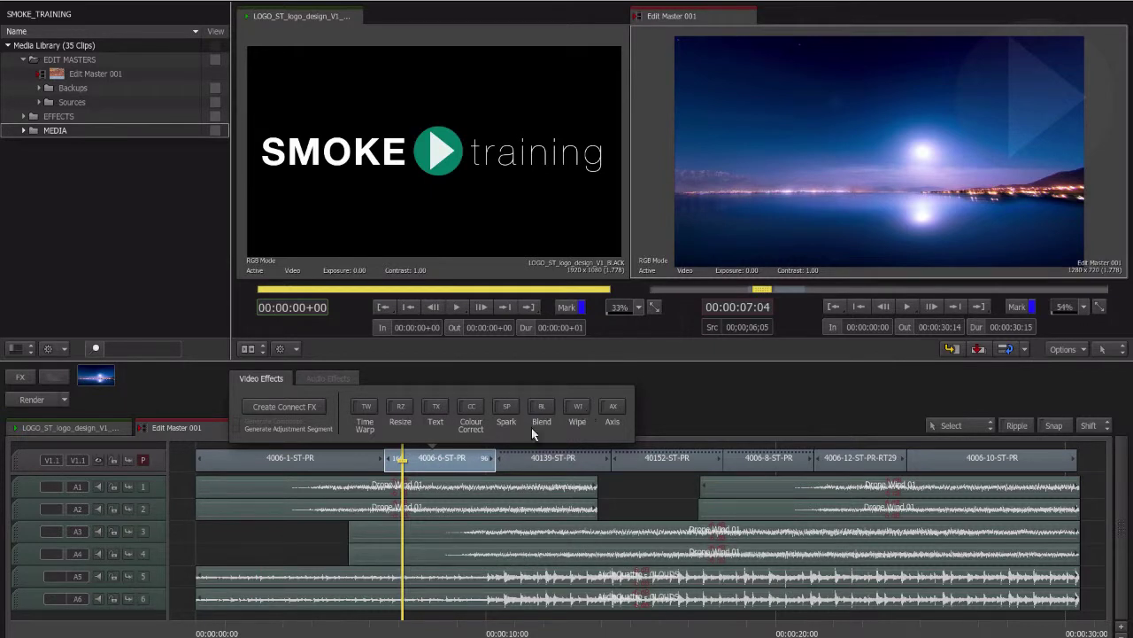
{"action": "key", "text": "ctrl+Tab"}
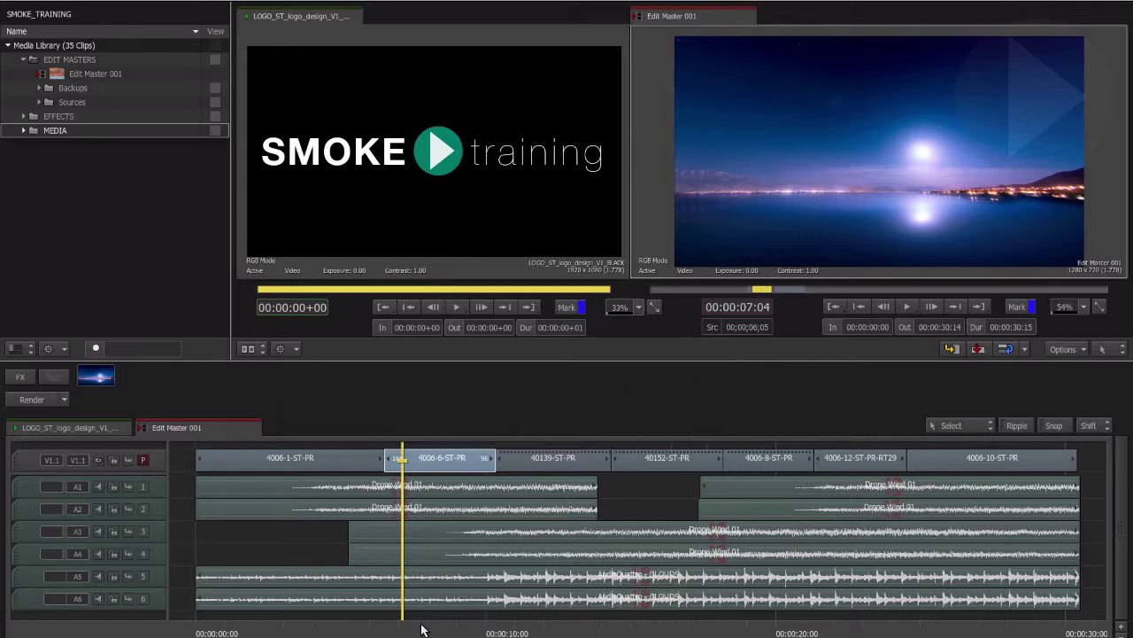
Give 4006-10-ST-PR a Colour Correct with green Gain raised to 186, then select that effect.
{"action": "left_click", "coordinate": [1023, 627]}
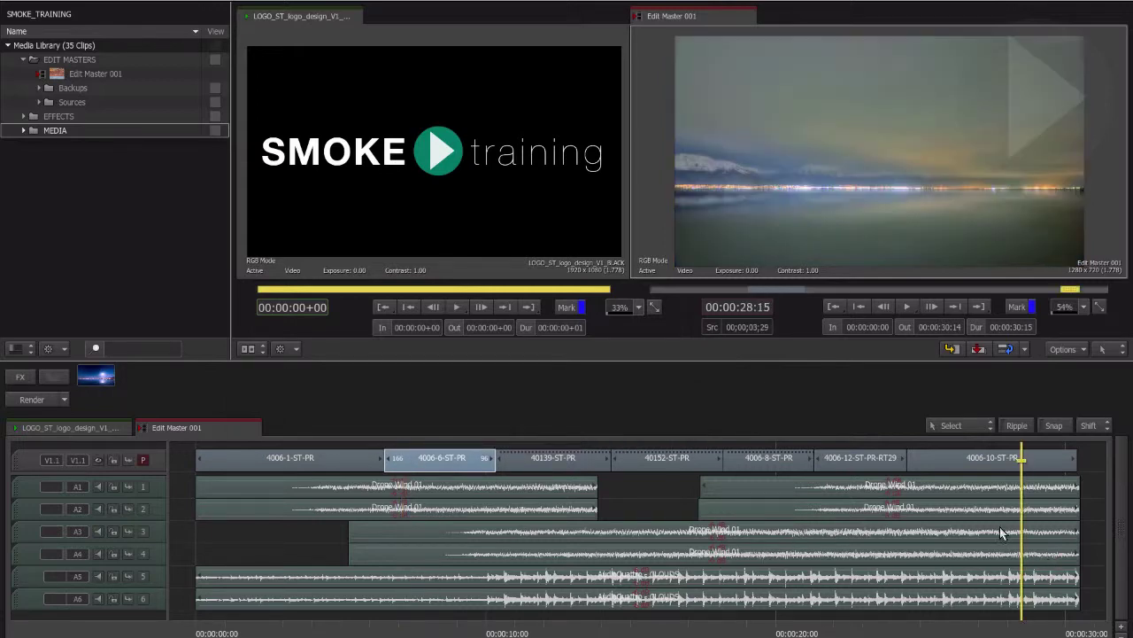
{"action": "left_click", "coordinate": [968, 460]}
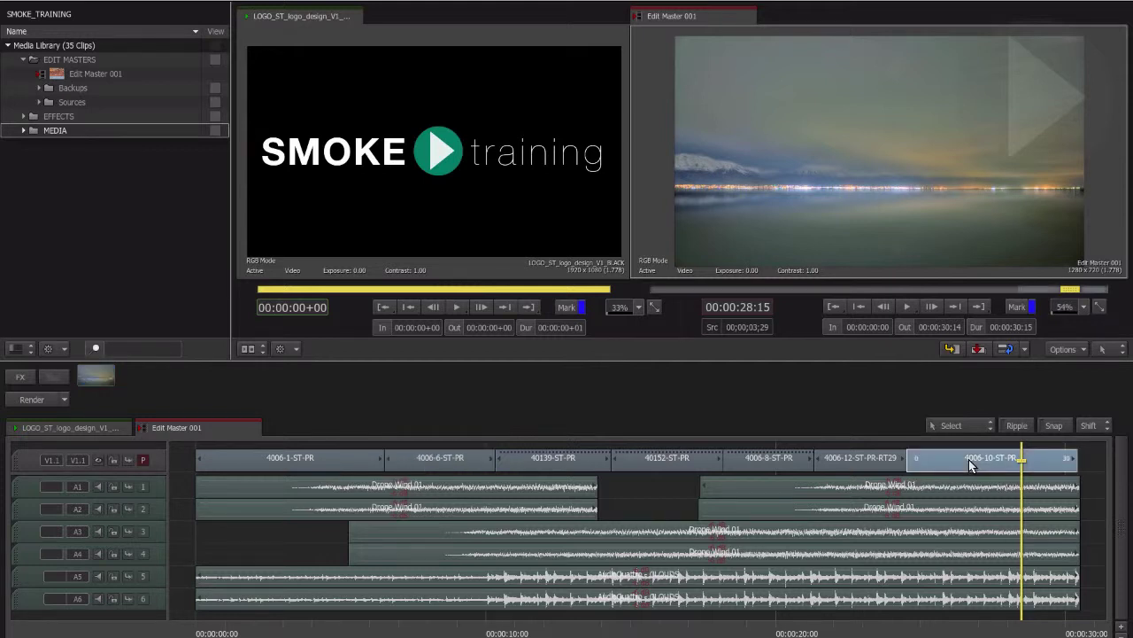
{"action": "left_click", "coordinate": [469, 627]}
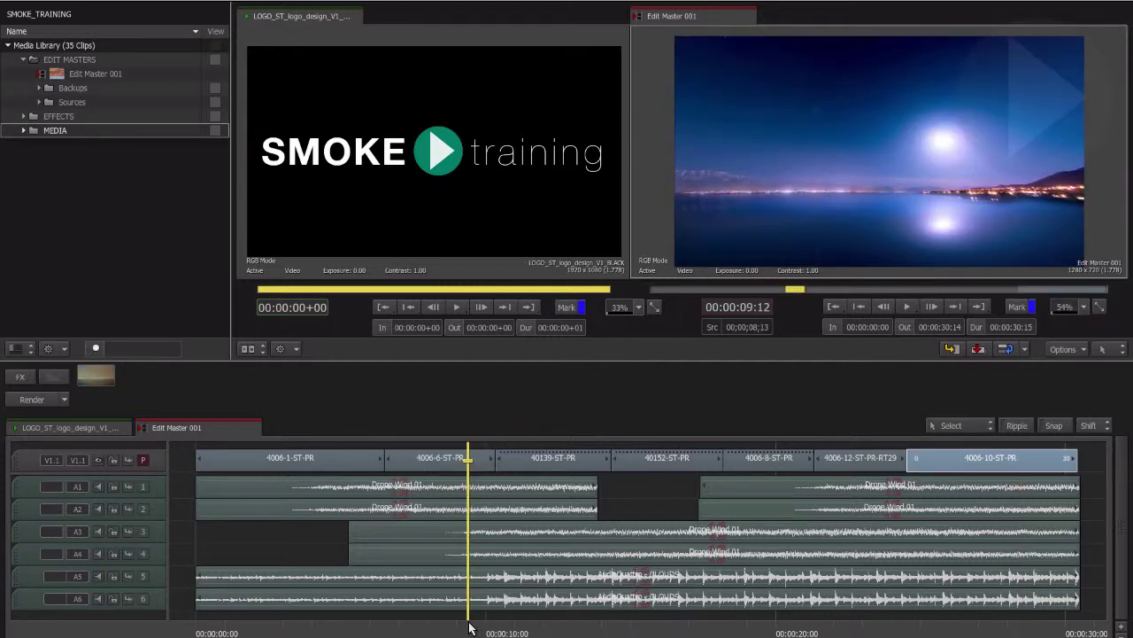
{"action": "key", "text": "ctrl+f"}
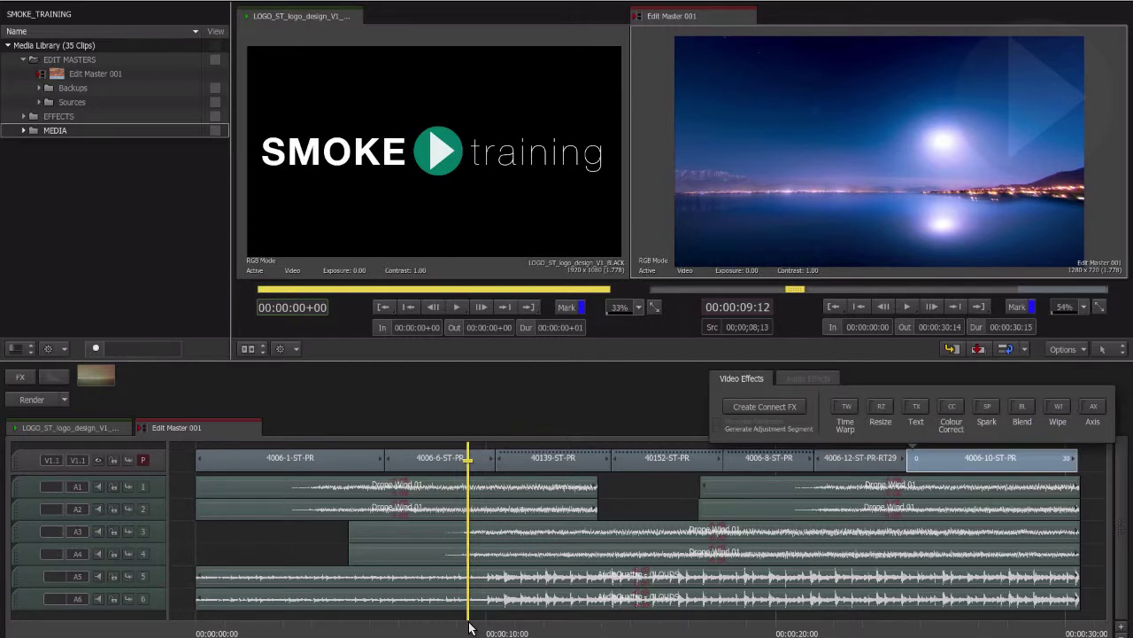
{"action": "left_click", "coordinate": [945, 410]}
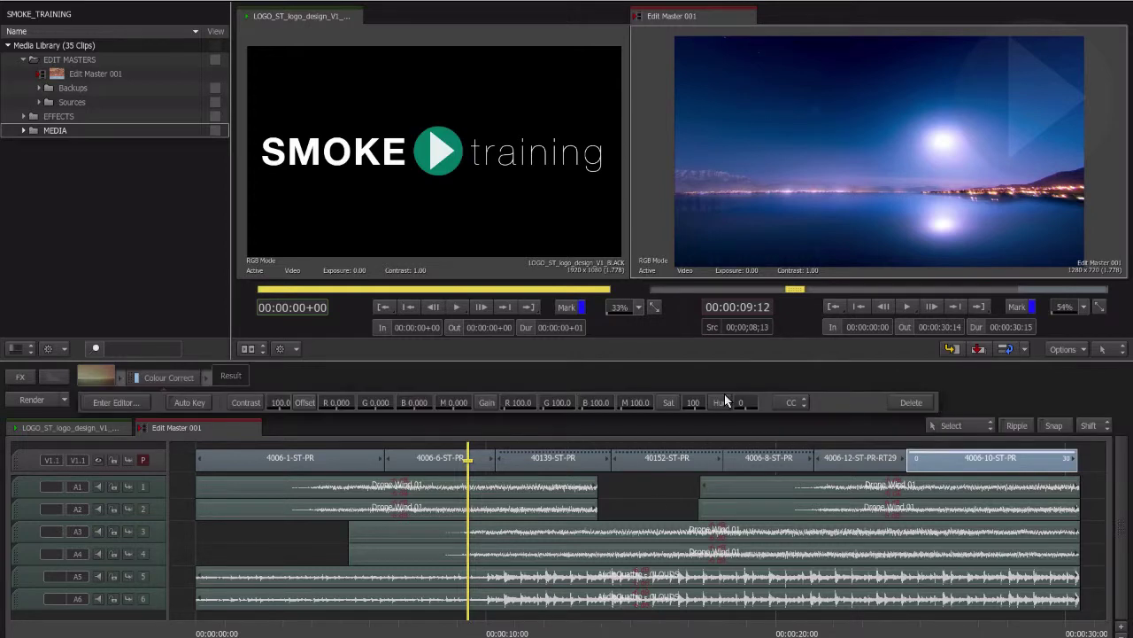
{"action": "left_click_drag", "start_coordinate": [566, 405], "coordinate": [736, 387]}
{"action": "left_click_drag", "start_coordinate": [486, 632], "coordinate": [1014, 600]}
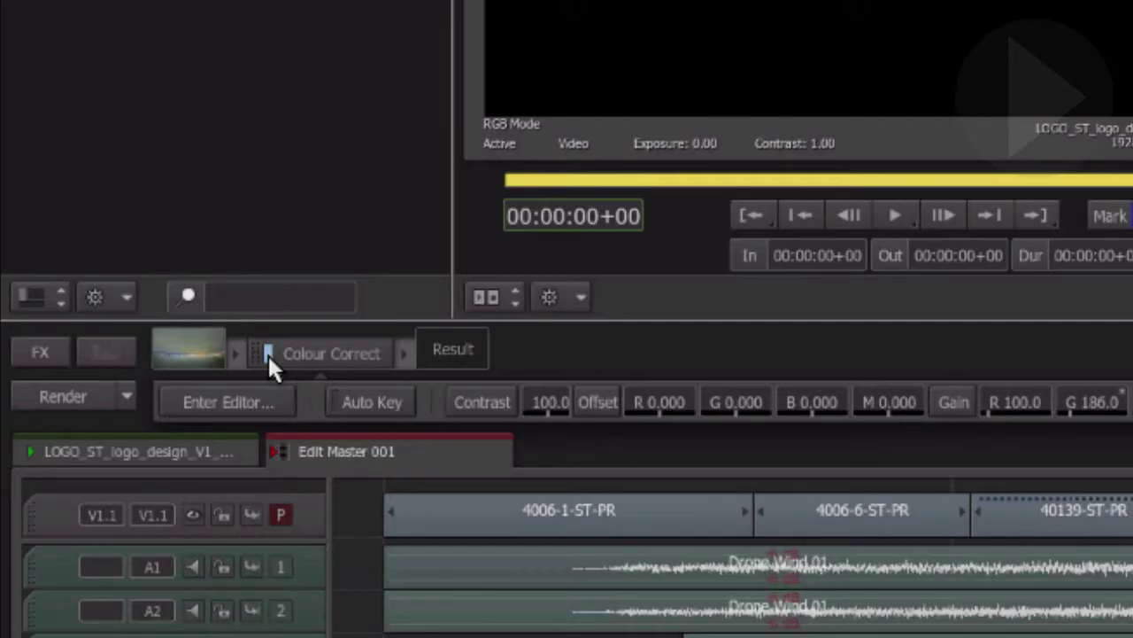
{"action": "left_click", "coordinate": [267, 353]}
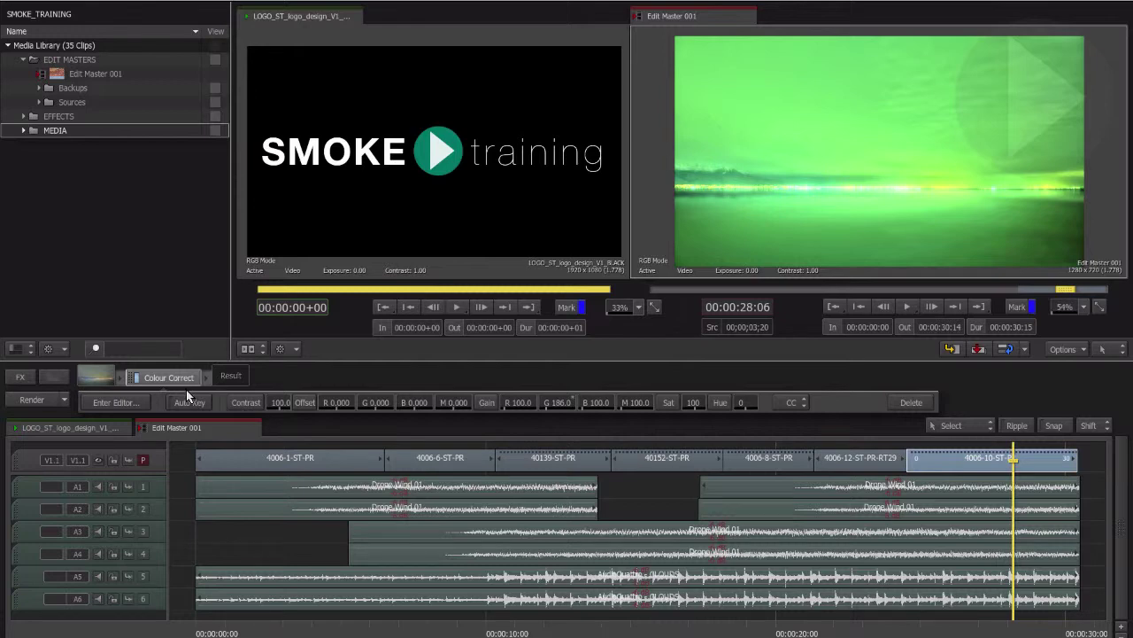
{"action": "left_click", "coordinate": [911, 403]}
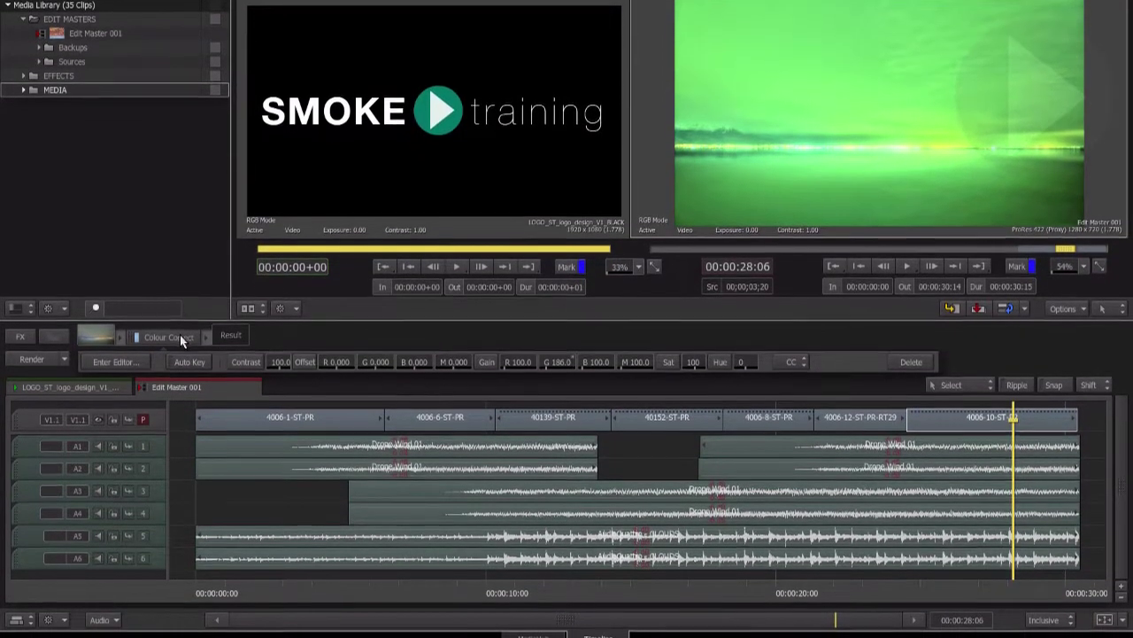
{"action": "left_click_drag", "start_coordinate": [180, 335], "coordinate": [274, 624]}
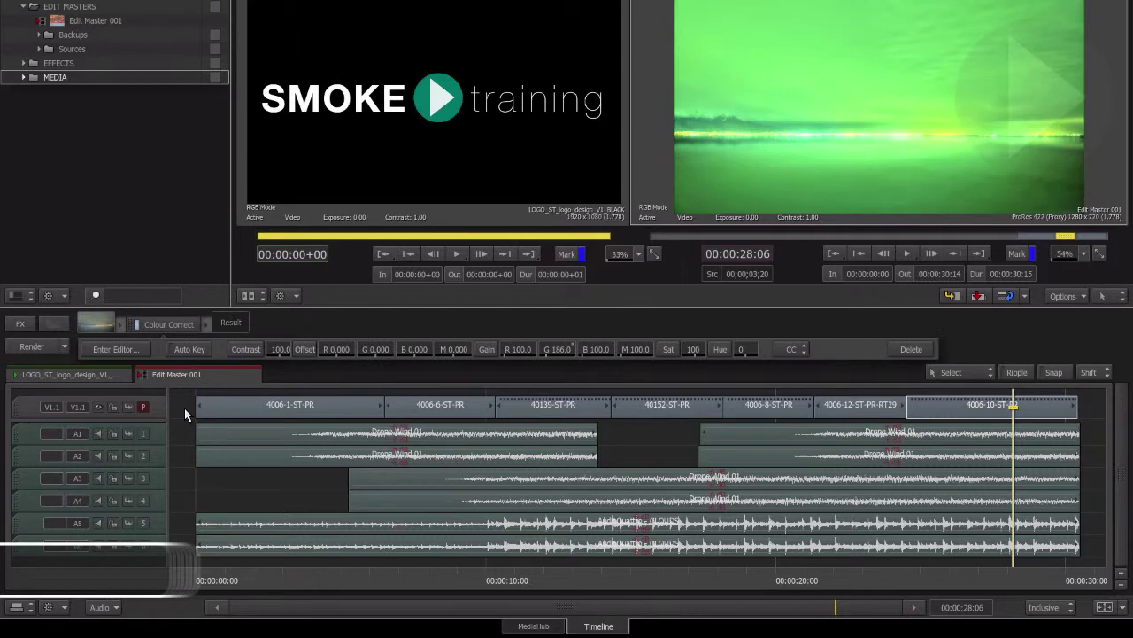
{"action": "left_click", "coordinate": [159, 324], "text": "alt"}
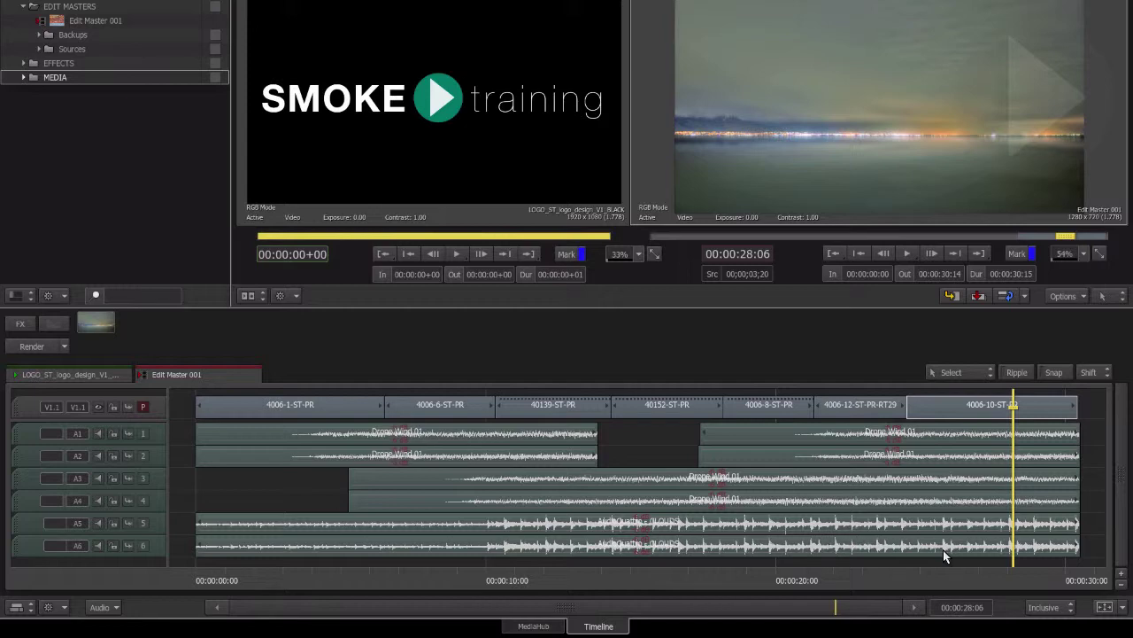
{"action": "key", "text": "ctrl+z"}
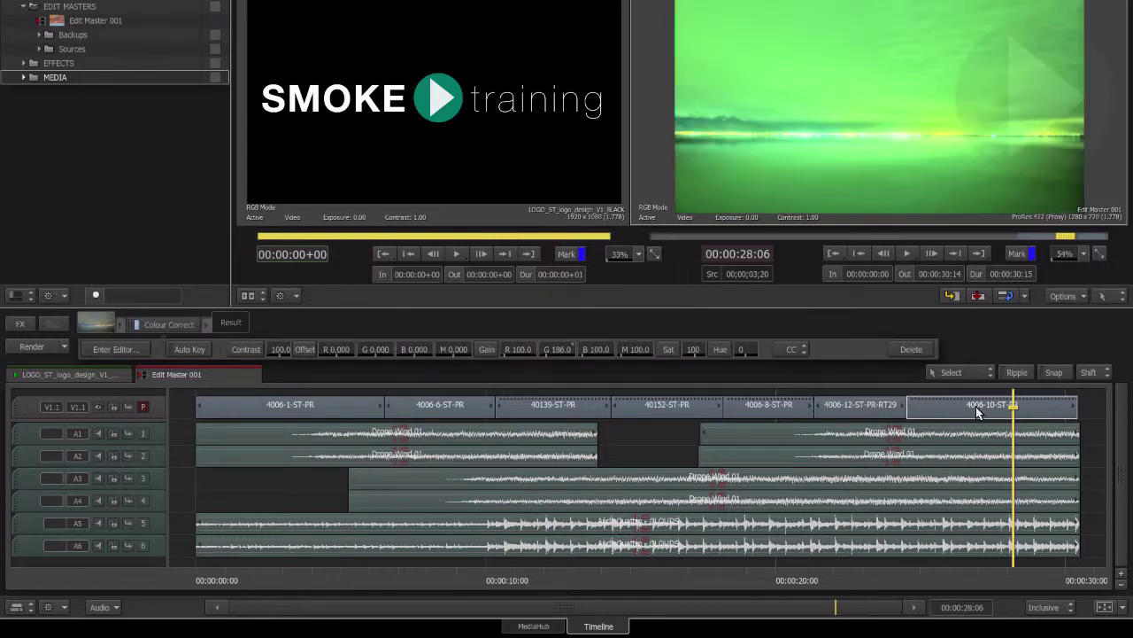
Remove all effects from 4006-10-ST-PR, go to 40152-ST-PR, and enlarge the V1 track.
{"action": "right_click", "coordinate": [976, 407]}
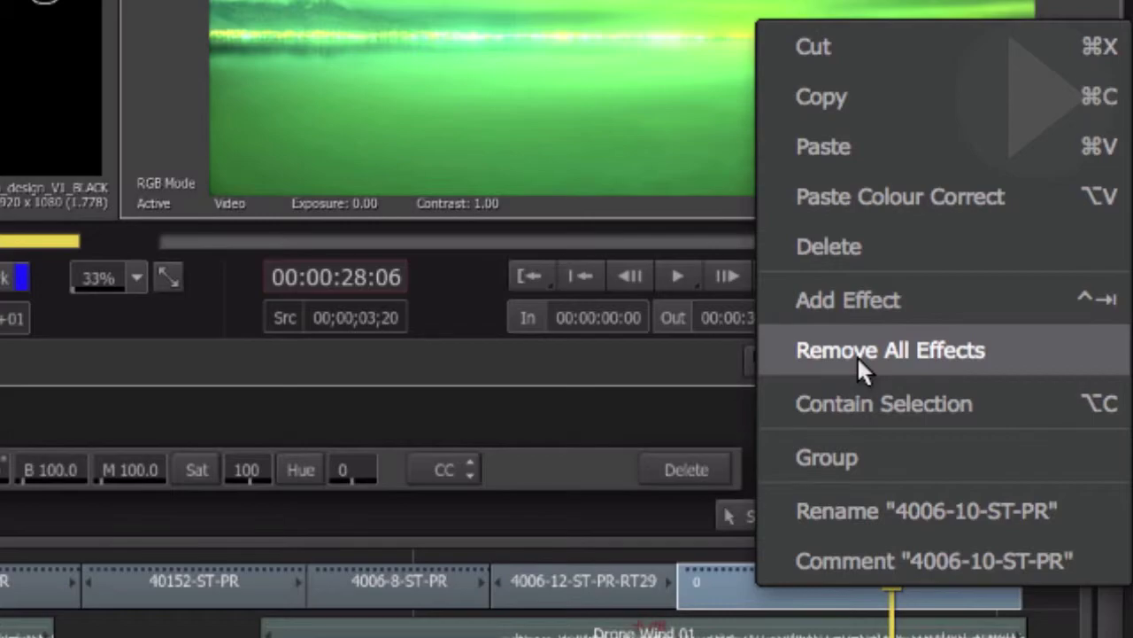
{"action": "left_click", "coordinate": [858, 356]}
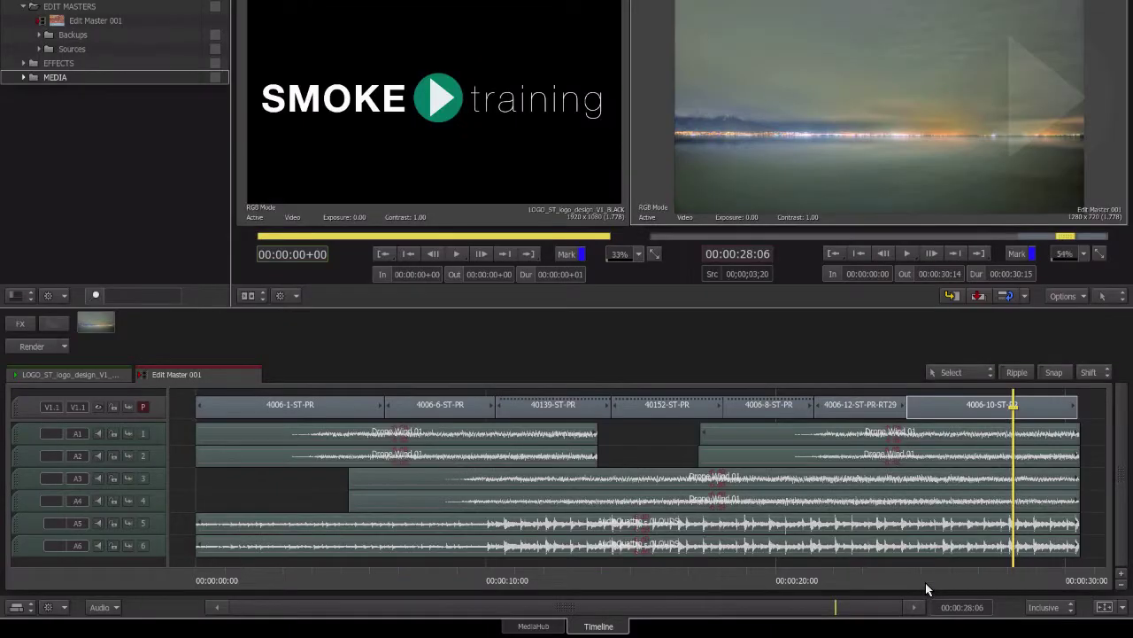
{"action": "left_click", "coordinate": [820, 563]}
{"action": "left_click", "coordinate": [786, 557]}
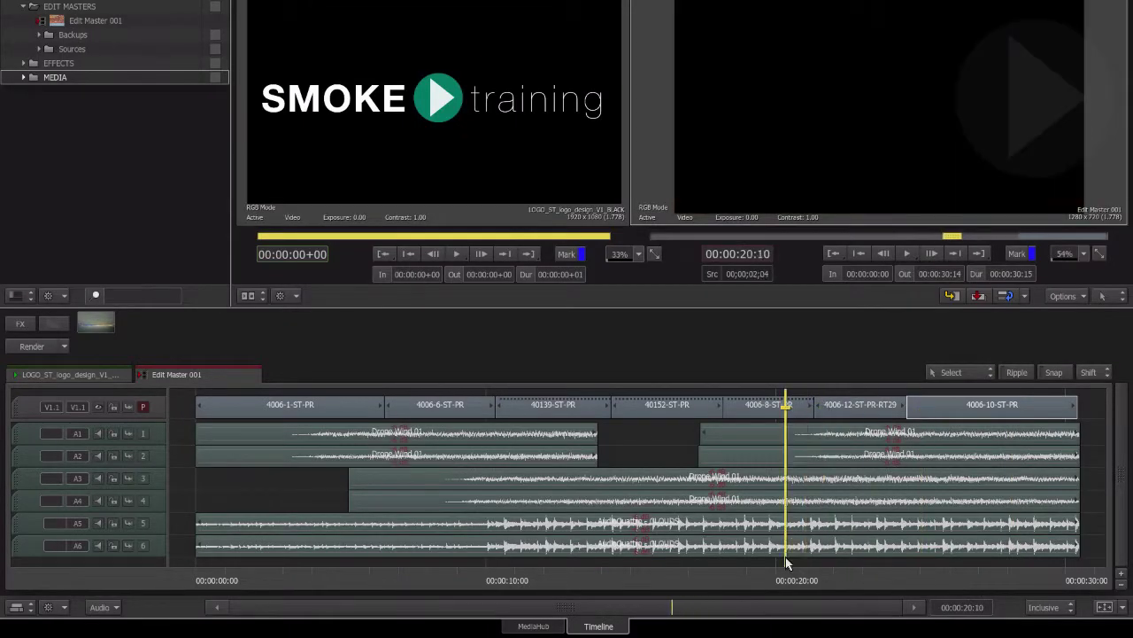
{"action": "left_click", "coordinate": [657, 539]}
{"action": "left_click", "coordinate": [657, 537]}
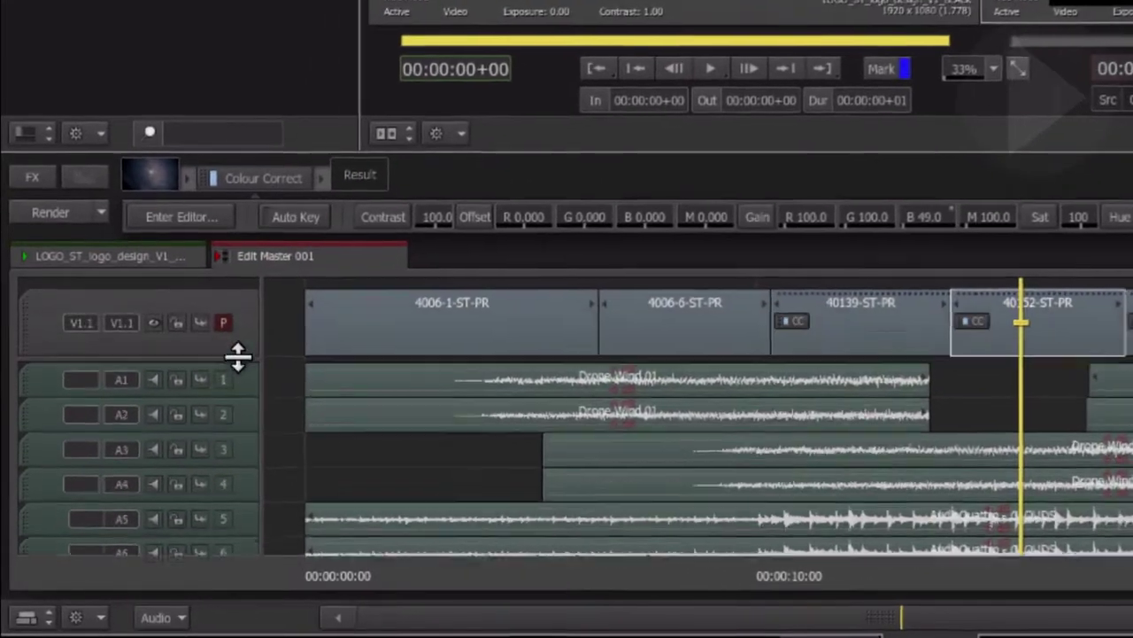
{"action": "left_click_drag", "start_coordinate": [237, 356], "coordinate": [247, 453]}
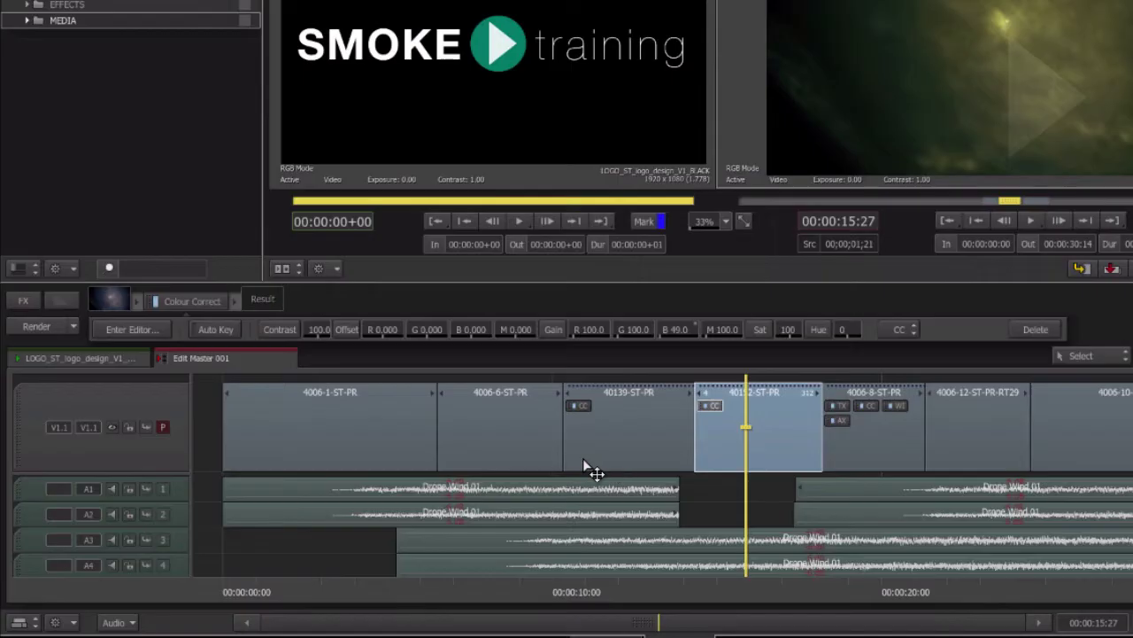
Copy the Colour Correct onto 4006-6-ST-PR and raise its red Gain to 131.
{"action": "left_click_drag", "start_coordinate": [583, 457], "coordinate": [505, 413]}
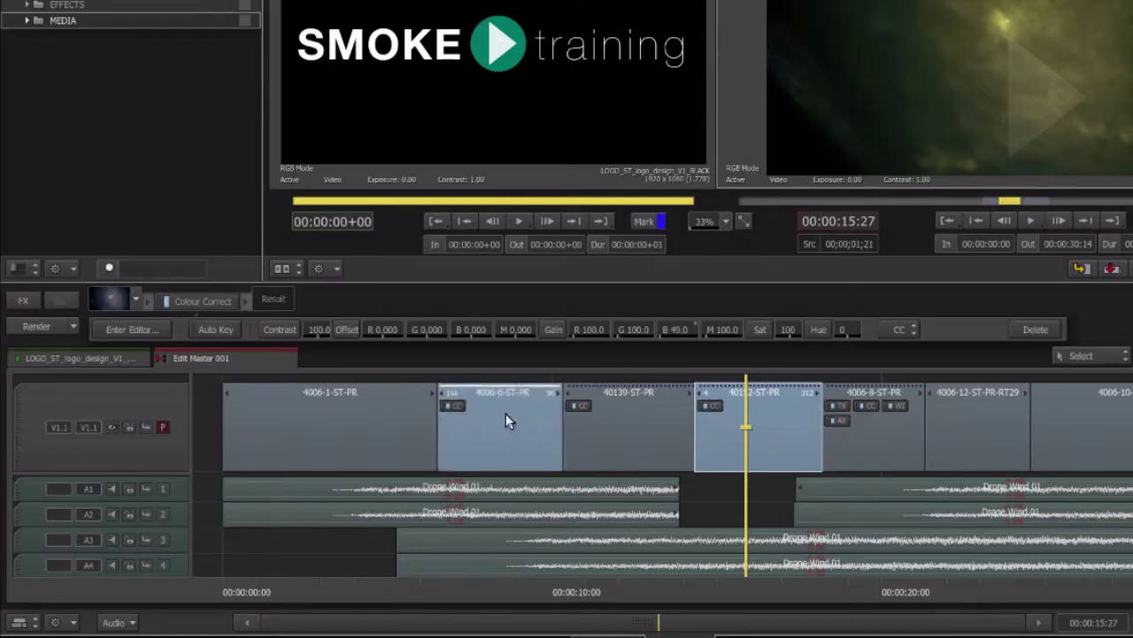
{"action": "left_click", "coordinate": [475, 587]}
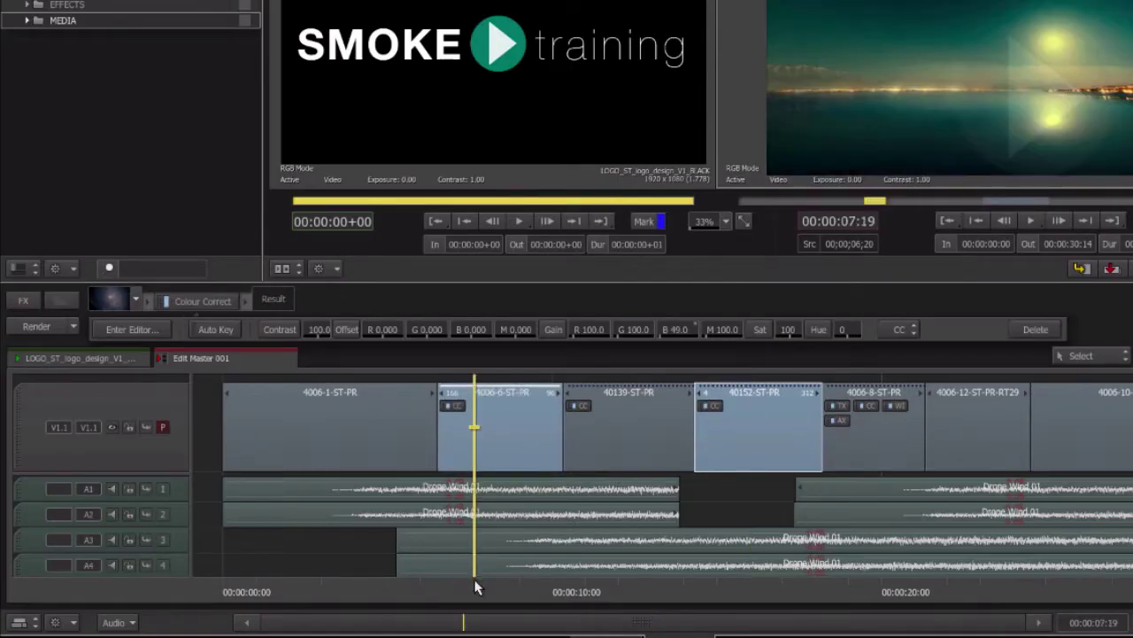
{"action": "left_click", "coordinate": [451, 405]}
{"action": "left_click_drag", "start_coordinate": [592, 330], "coordinate": [646, 380]}
{"action": "left_click_drag", "start_coordinate": [443, 589], "coordinate": [482, 581]}
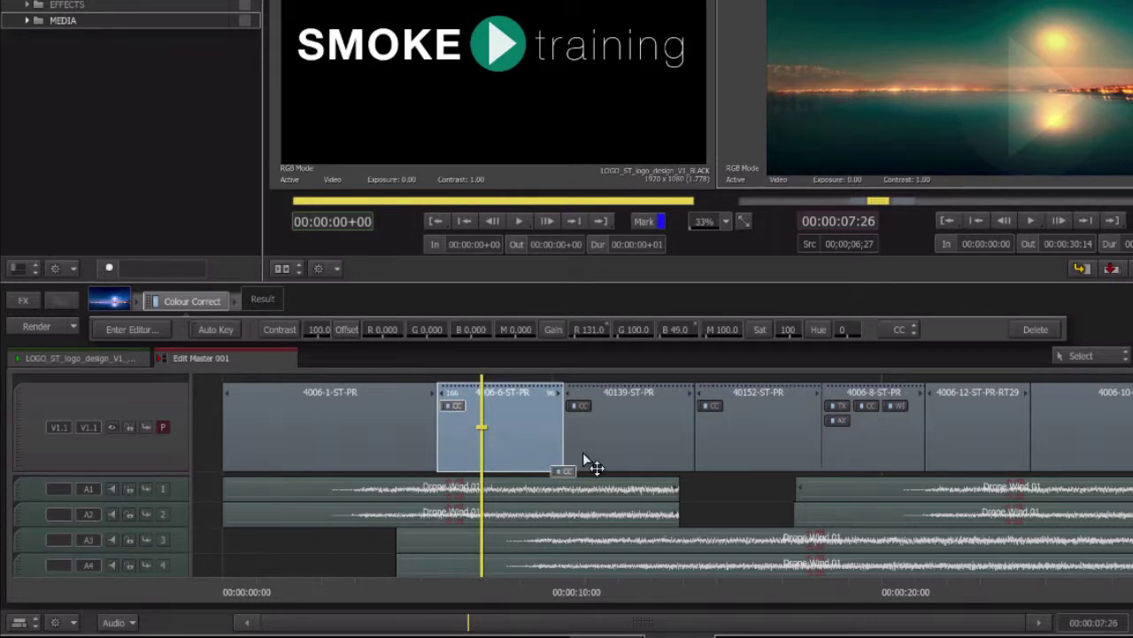
Copy the adjusted Colour Correct onto 40139-ST-PR and 4006-1-ST-PR, previewing each.
{"action": "left_click_drag", "start_coordinate": [622, 431], "coordinate": [617, 457]}
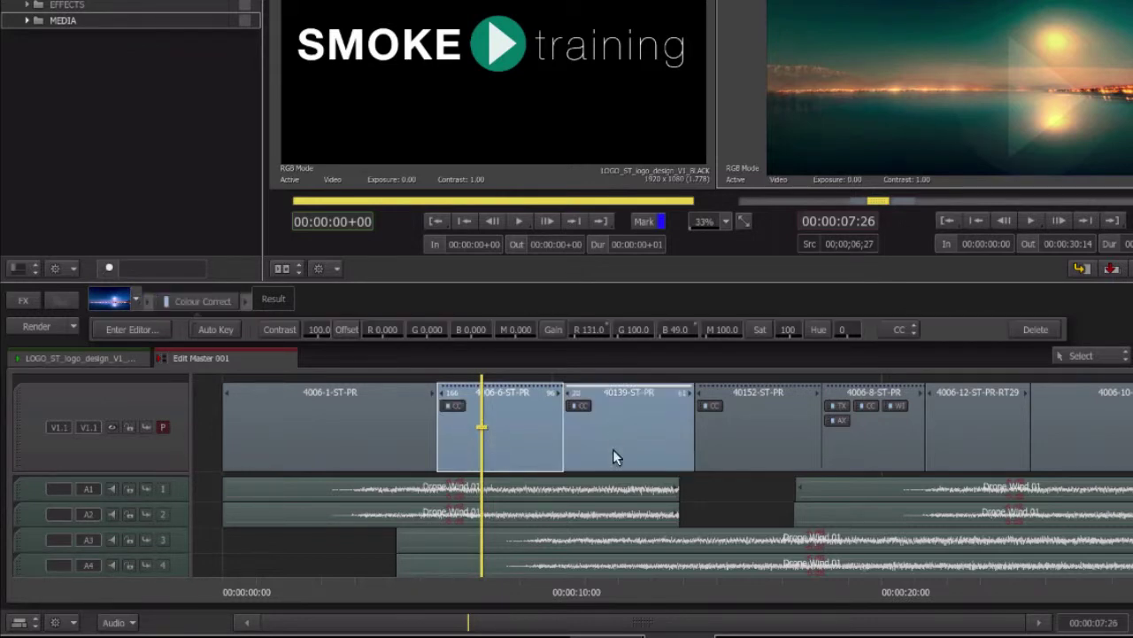
{"action": "left_click", "coordinate": [622, 588]}
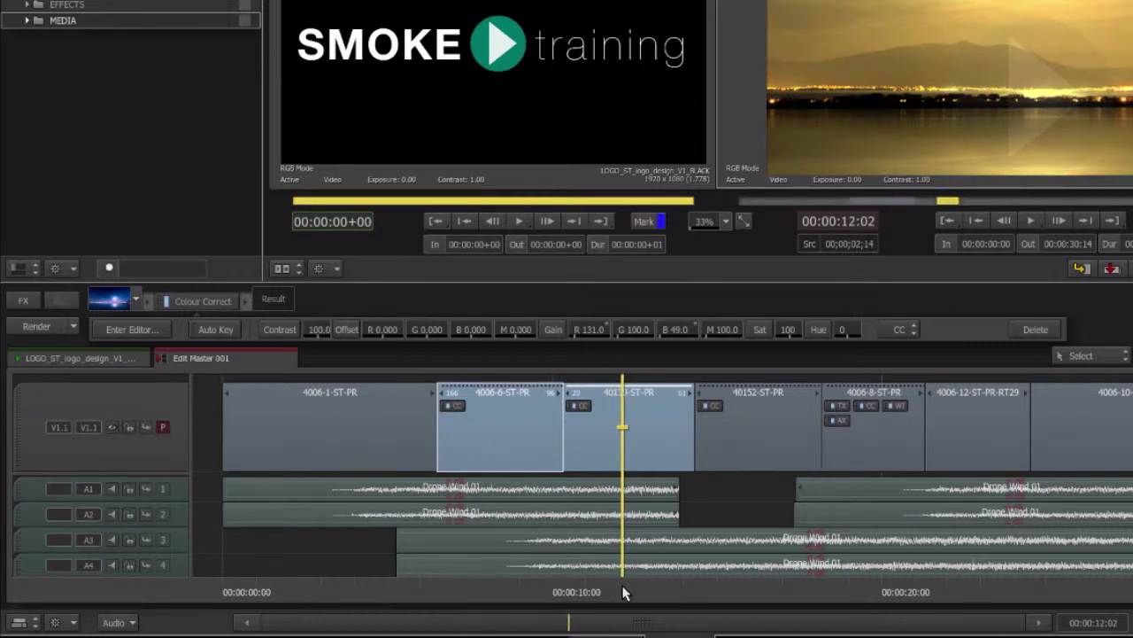
{"action": "left_click_drag", "start_coordinate": [623, 593], "coordinate": [626, 593]}
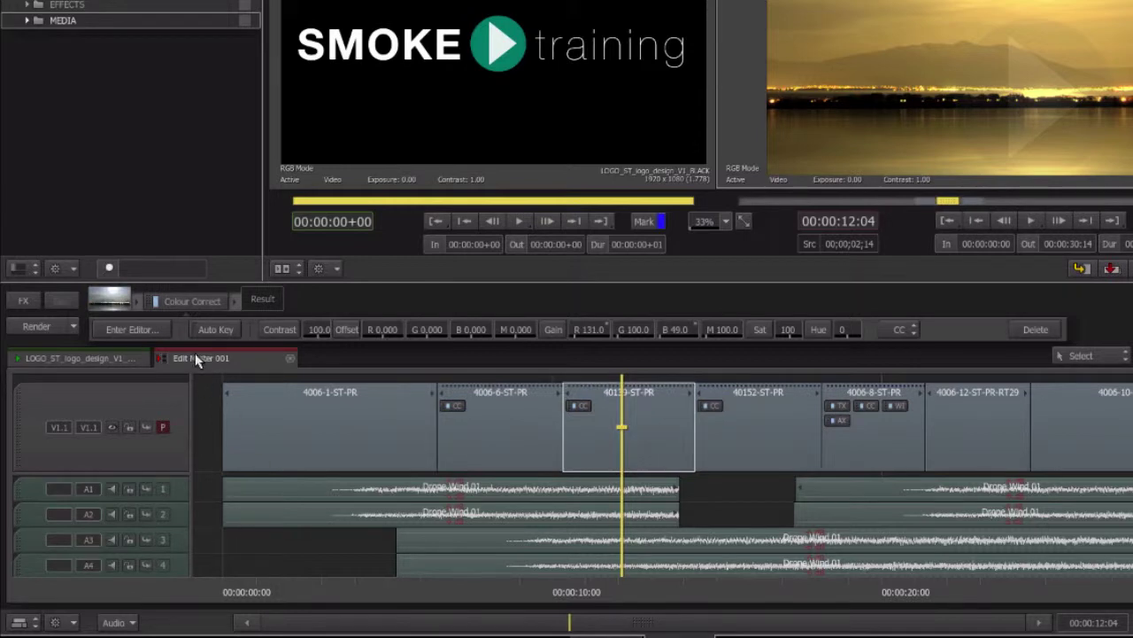
{"action": "left_click_drag", "start_coordinate": [189, 300], "coordinate": [279, 424]}
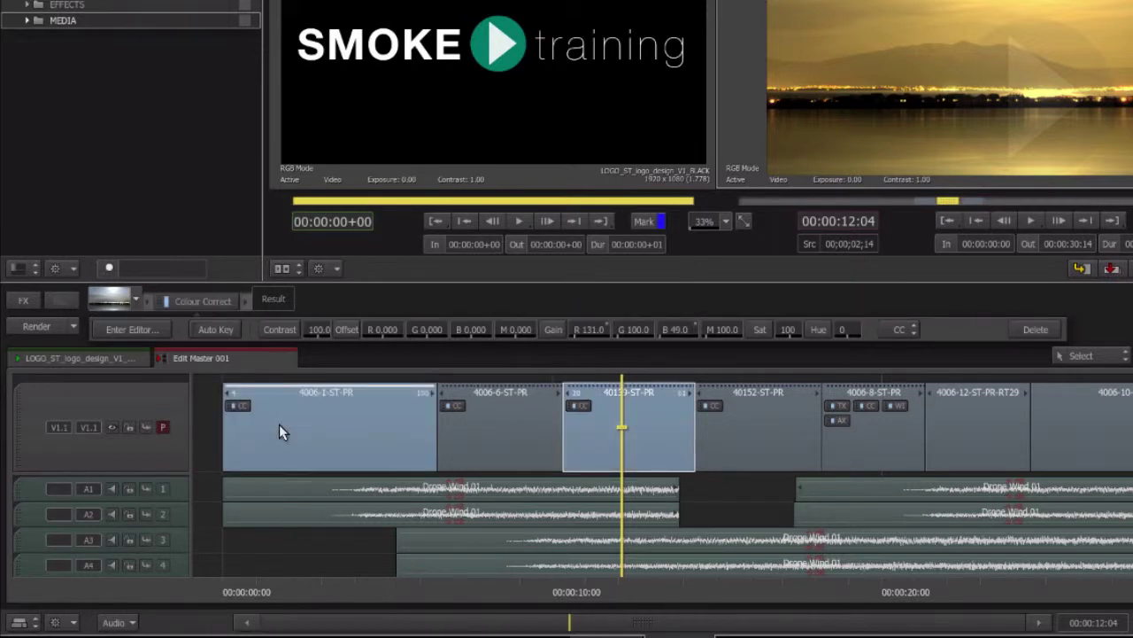
{"action": "left_click", "coordinate": [307, 591]}
{"action": "left_click_drag", "start_coordinate": [299, 589], "coordinate": [352, 599]}
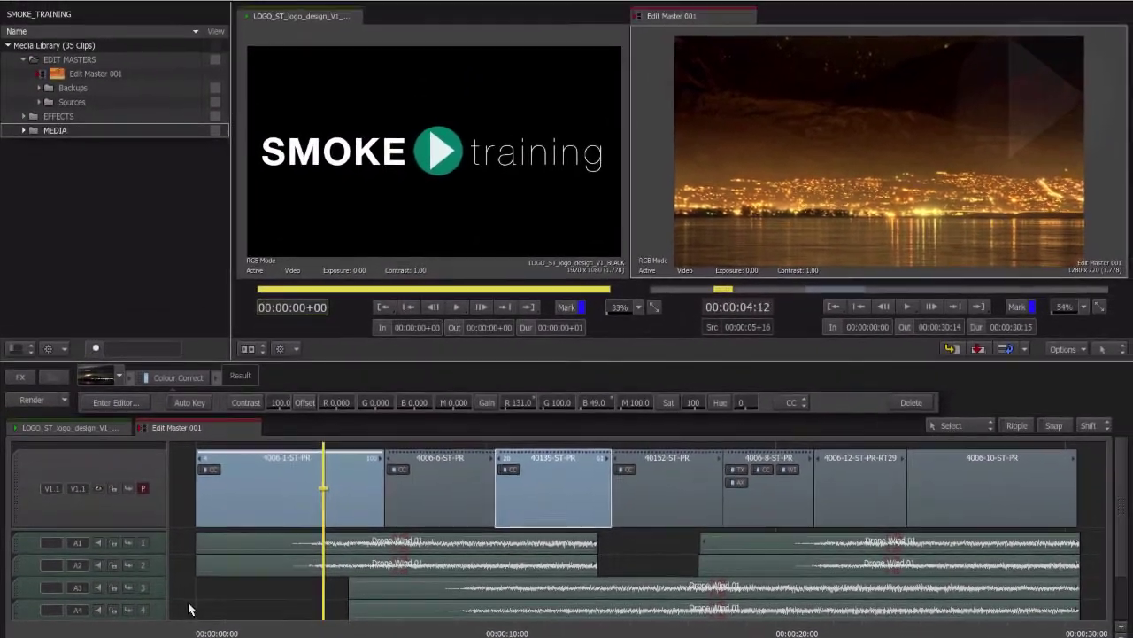
Save the Colour Correct of 40152-ST-PR into the CC FX library folder.
{"action": "left_click", "coordinate": [188, 609]}
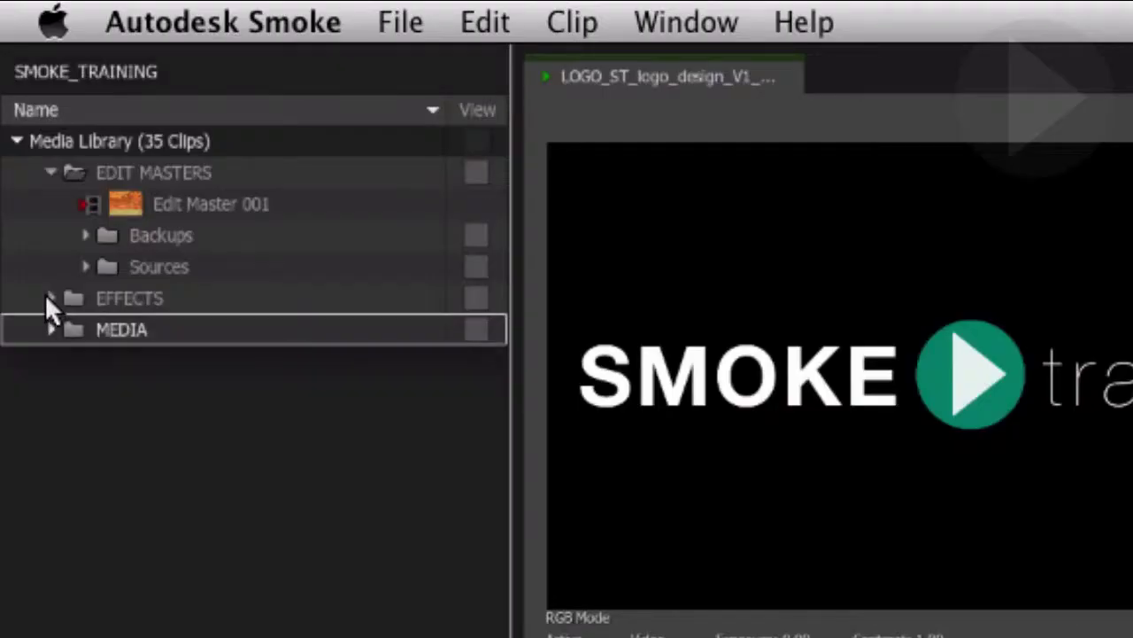
{"action": "left_click", "coordinate": [48, 298]}
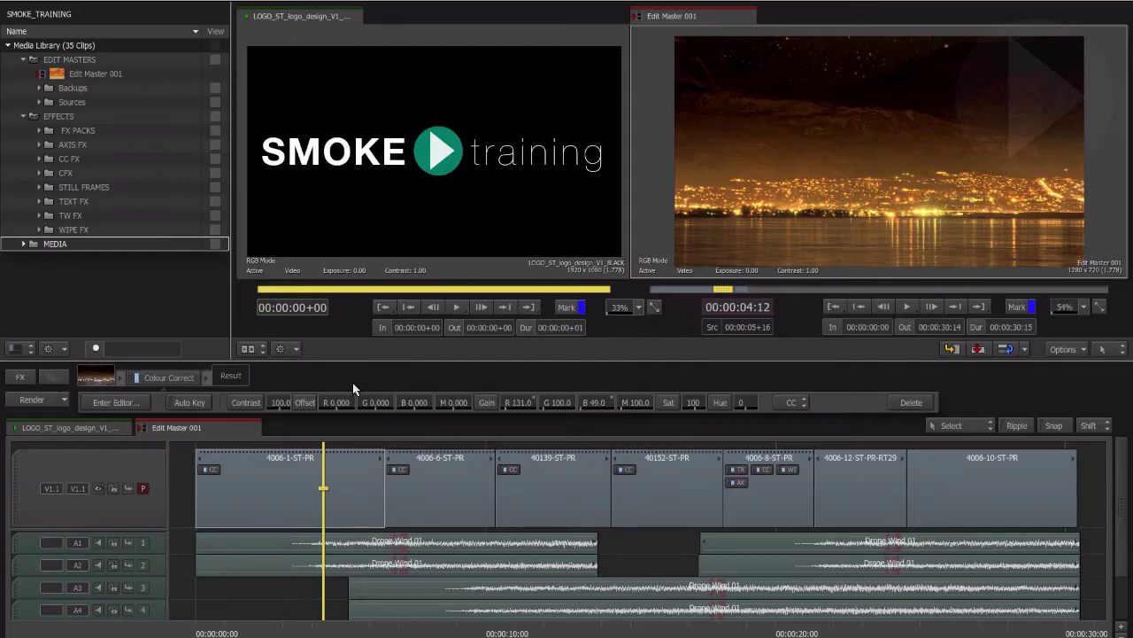
{"action": "left_click", "coordinate": [641, 494]}
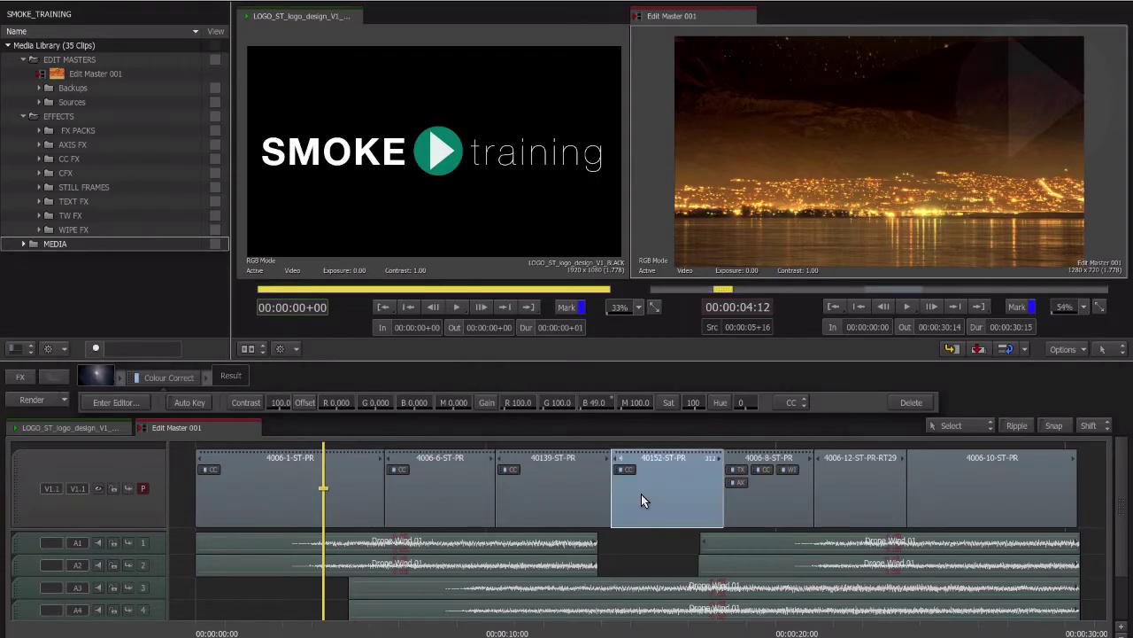
{"action": "left_click_drag", "start_coordinate": [177, 374], "coordinate": [70, 165]}
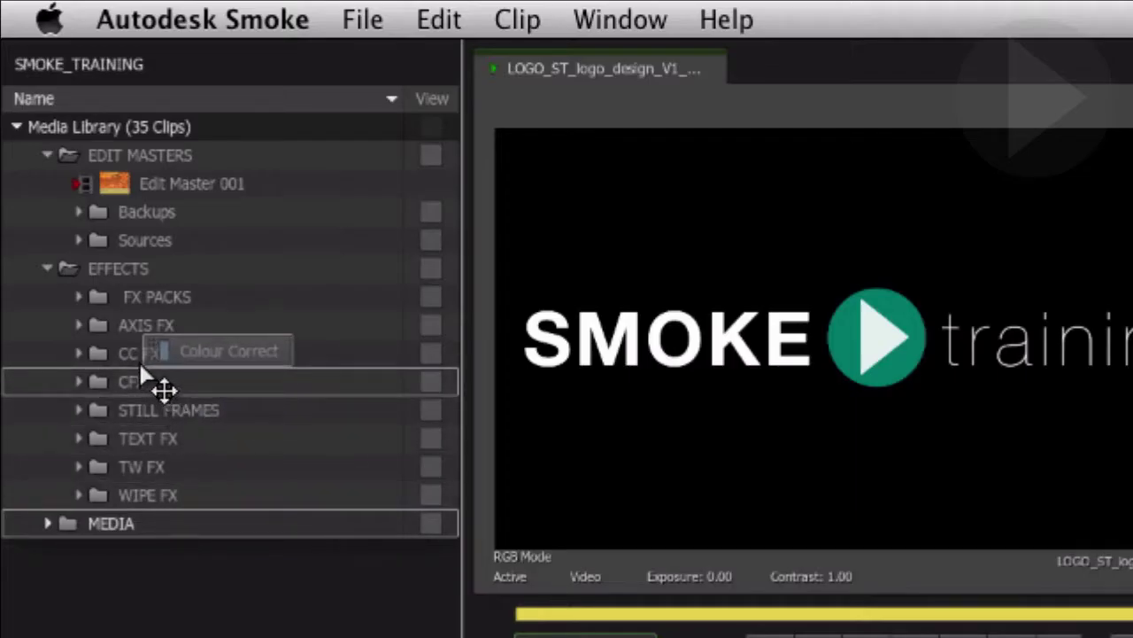
{"action": "left_click_drag", "start_coordinate": [140, 365], "coordinate": [102, 355]}
Rename the saved colour correction to CC_Gold Grade.
{"action": "left_click", "coordinate": [78, 354]}
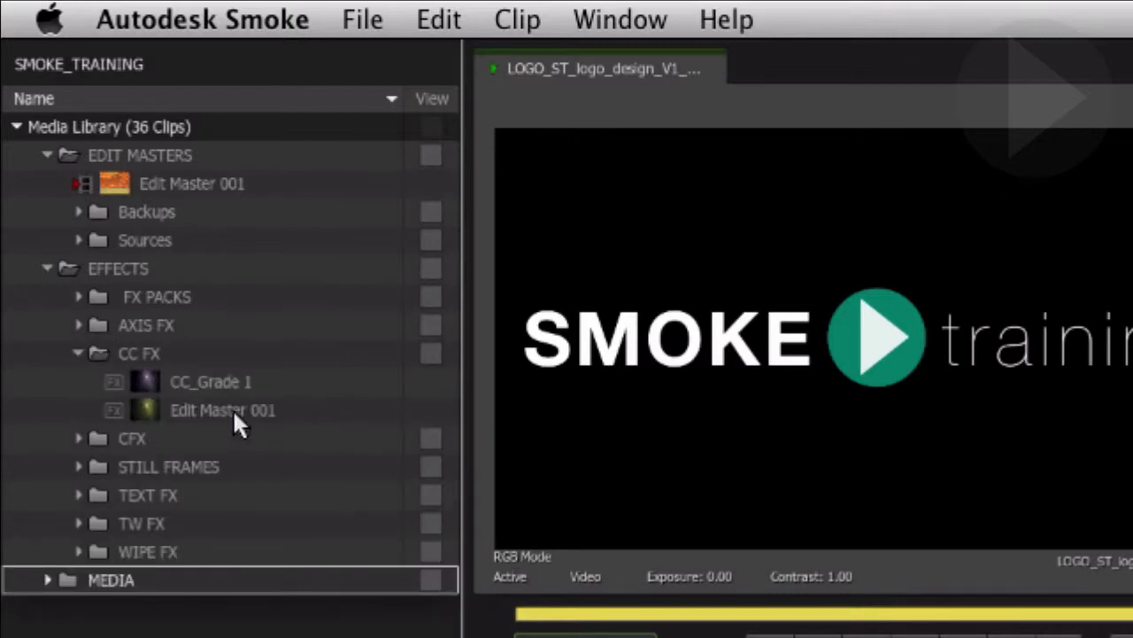
{"action": "left_click", "coordinate": [232, 408]}
{"action": "left_click", "coordinate": [233, 409]}
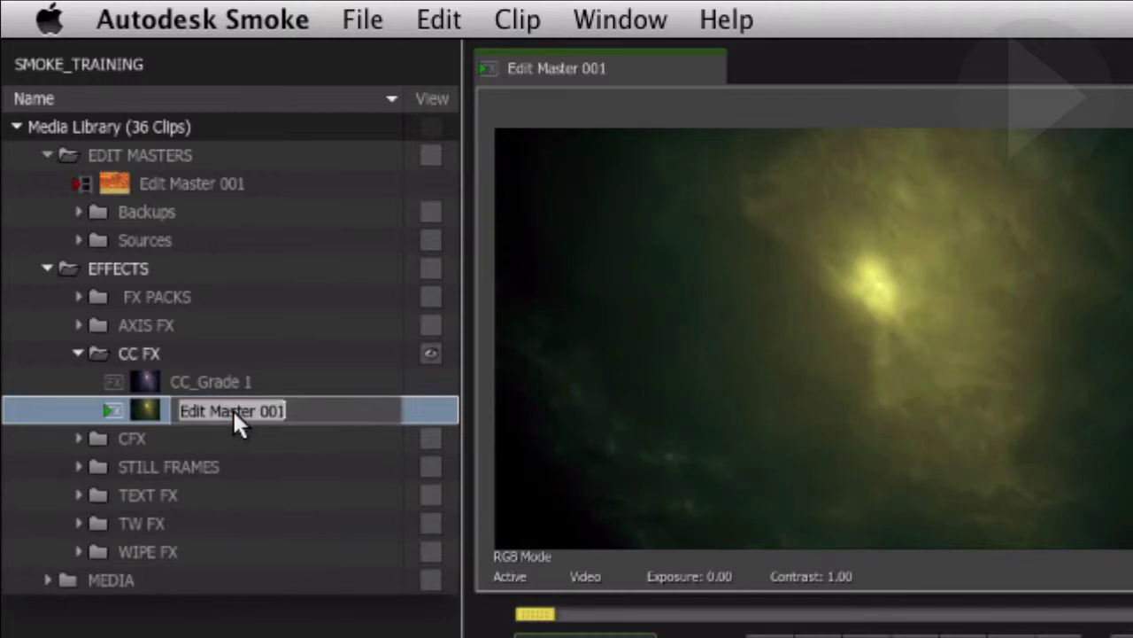
{"action": "type", "text": "cc"}
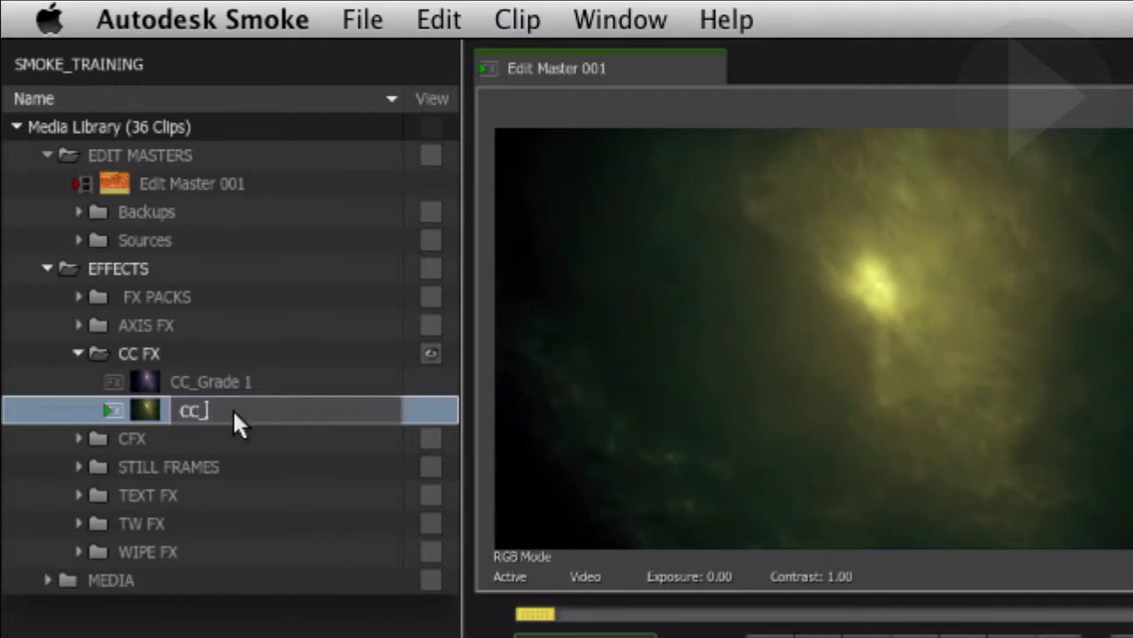
{"action": "type", "text": "_Gold Grade"}
{"action": "key", "text": "Return"}
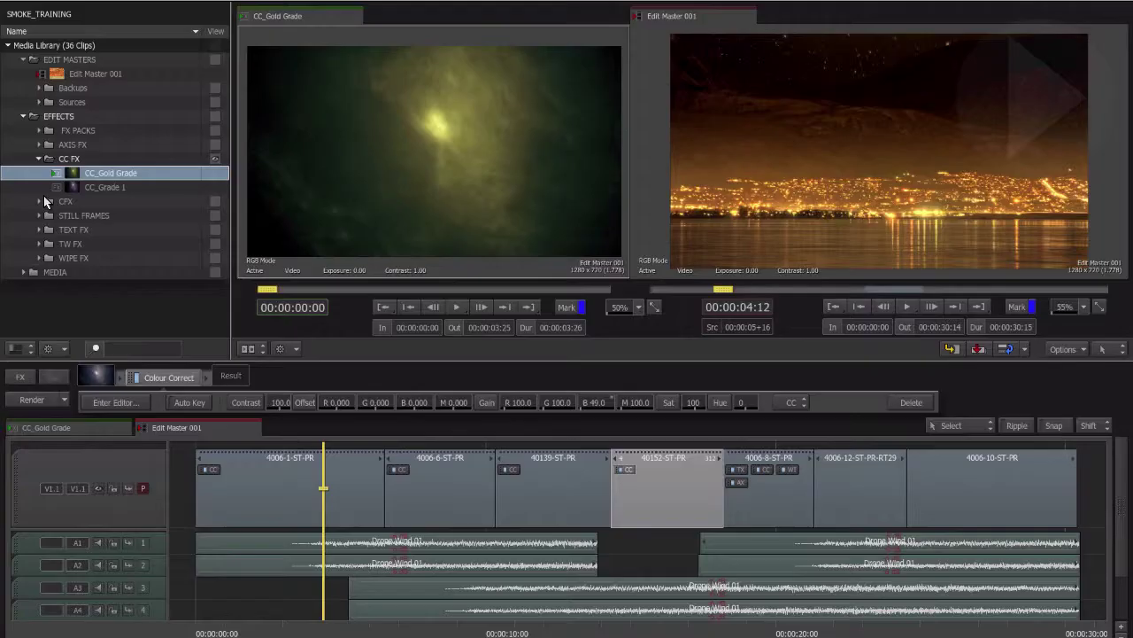
{"action": "left_click", "coordinate": [78, 354]}
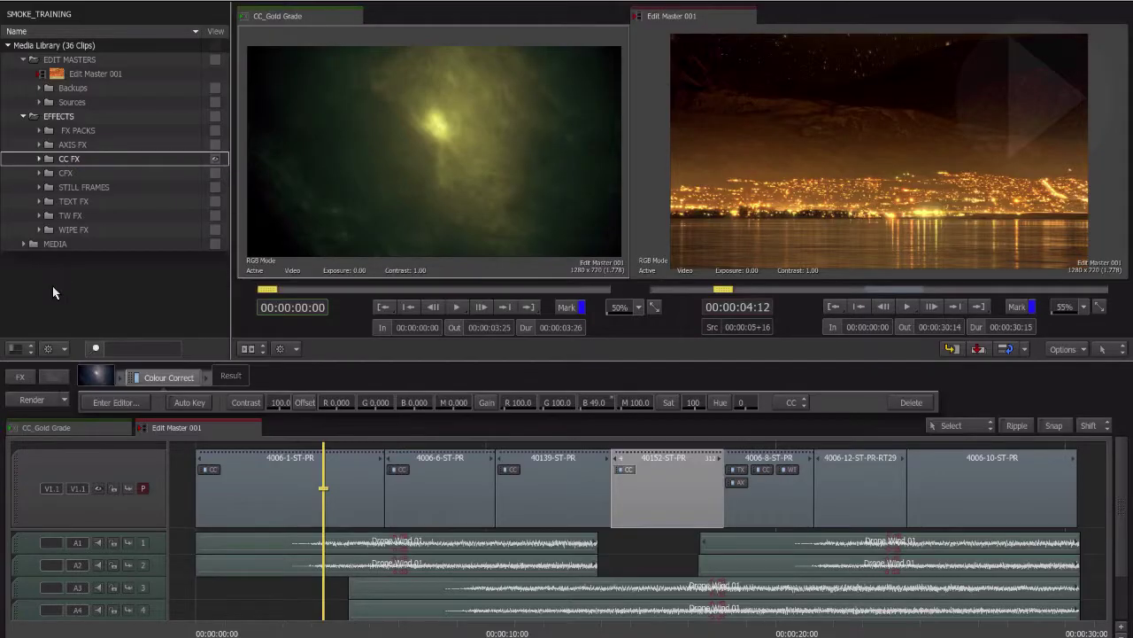
Save 4006-8-ST-PR's Text, Colour Correct, Wipe and Axis effects into FX PACKS.
{"action": "left_click", "coordinate": [750, 633]}
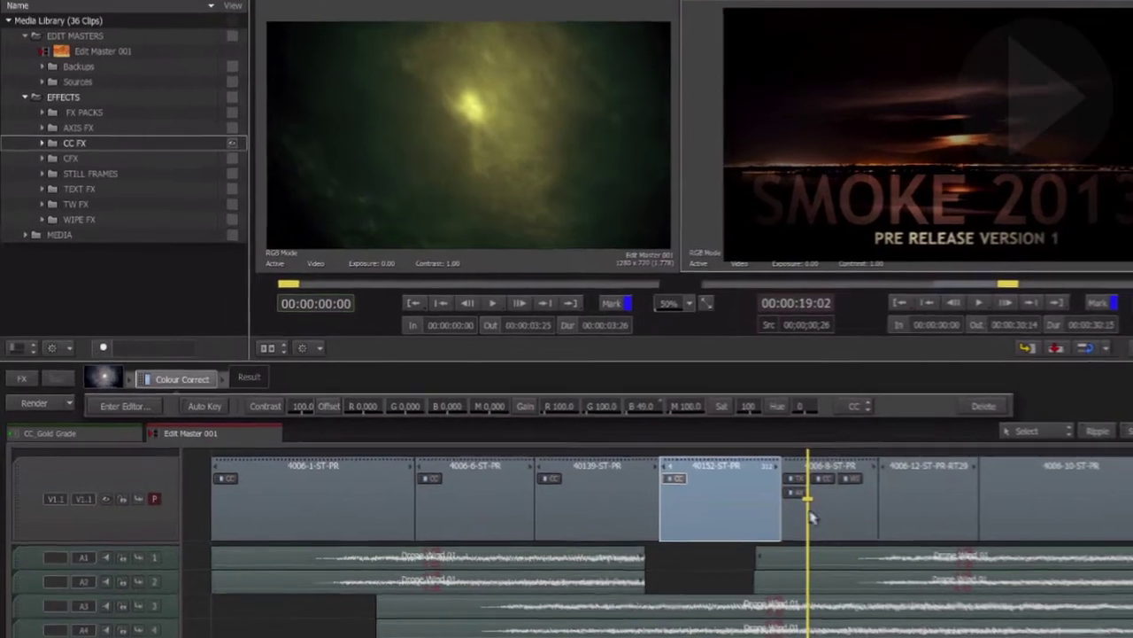
{"action": "left_click", "coordinate": [811, 518]}
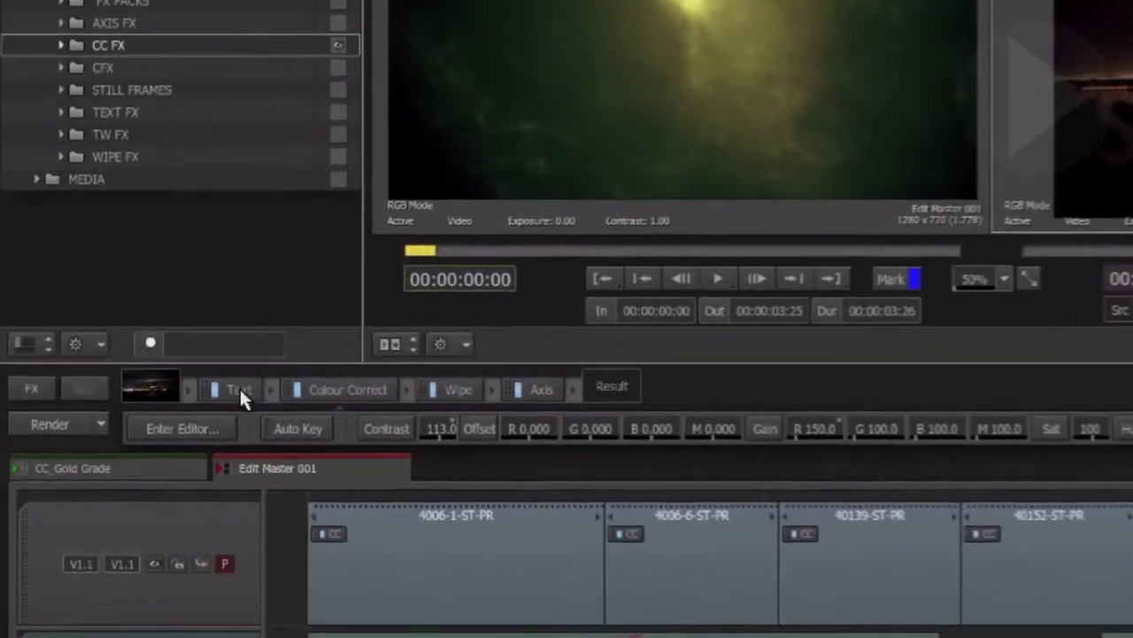
{"action": "left_click", "coordinate": [239, 390]}
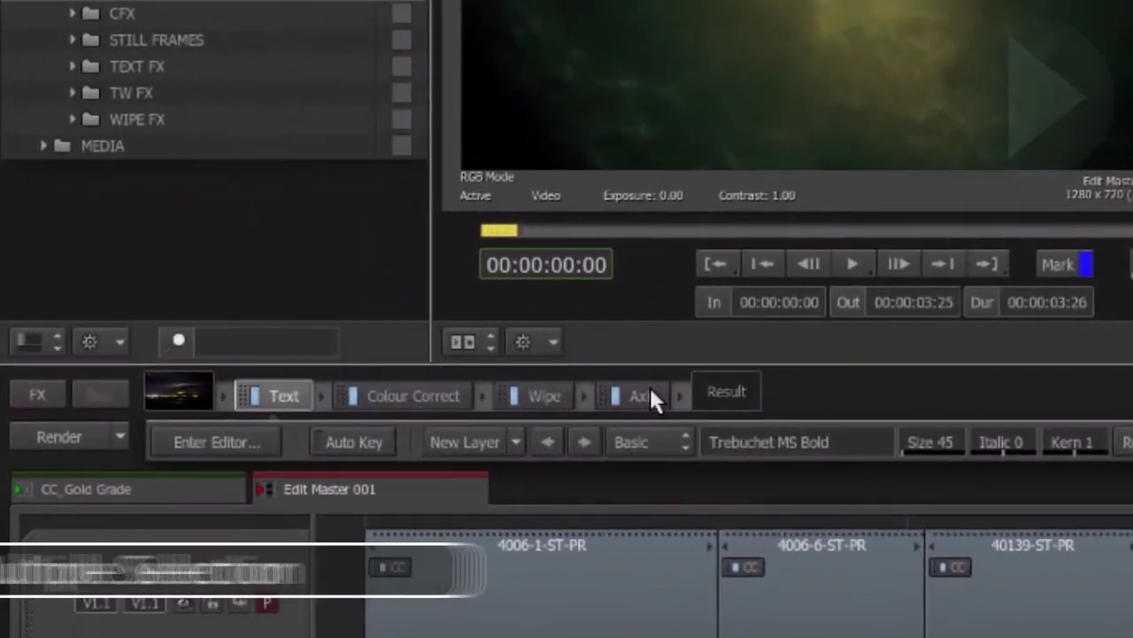
{"action": "left_click", "coordinate": [649, 390], "text": "shift"}
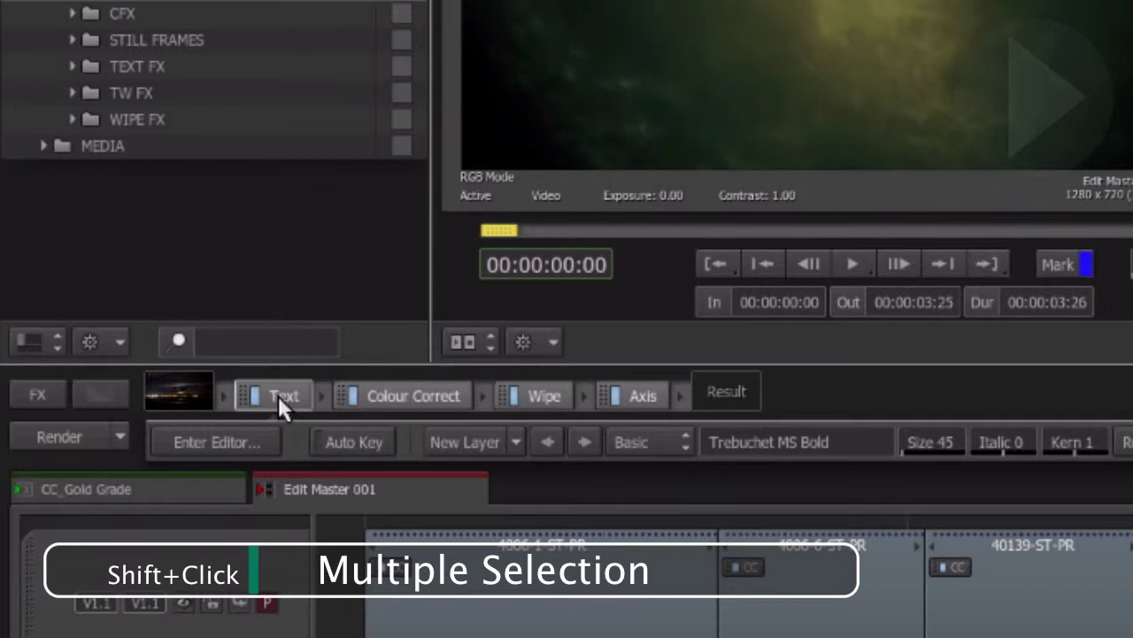
{"action": "left_click_drag", "start_coordinate": [278, 396], "coordinate": [188, 321]}
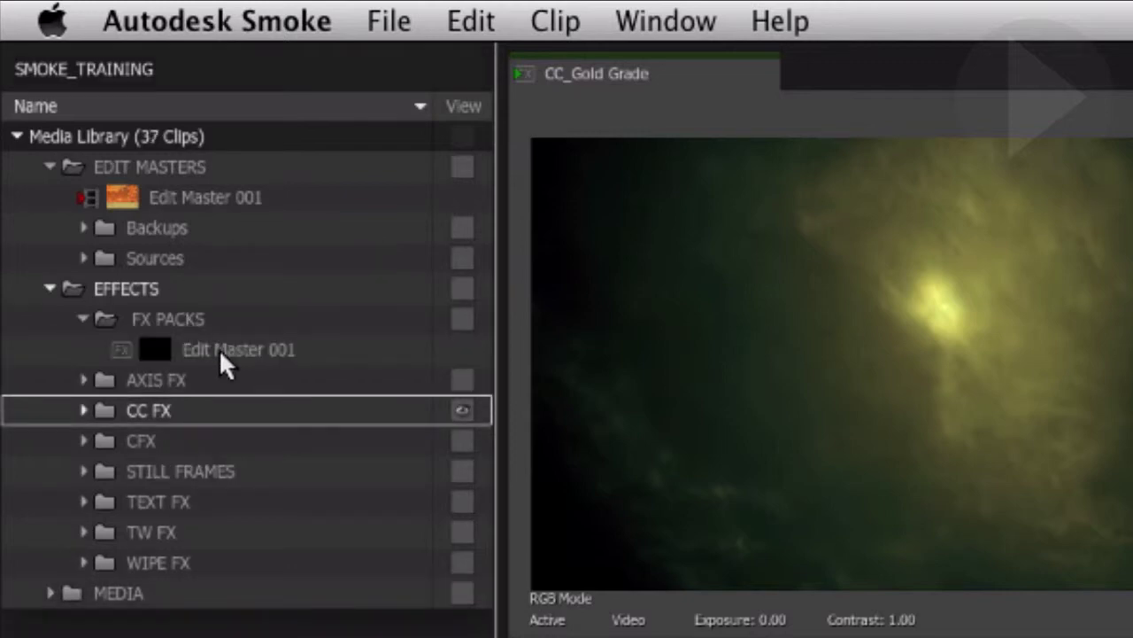
Rename the new effects pack to Pack Shot.
{"action": "left_click", "coordinate": [222, 349]}
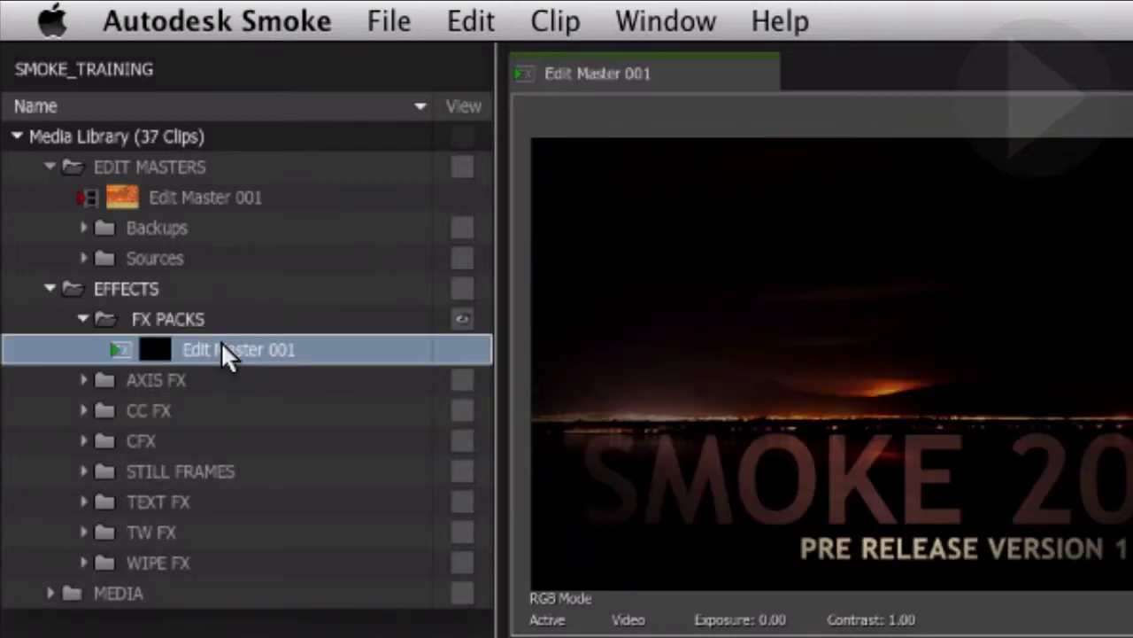
{"action": "left_click", "coordinate": [222, 349]}
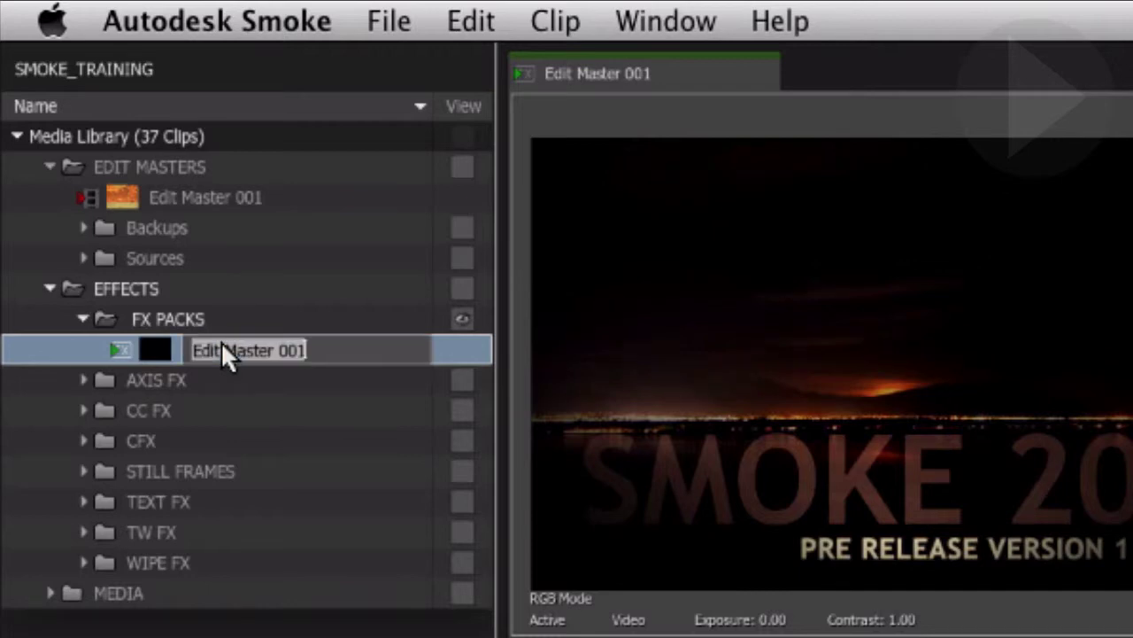
{"action": "type", "text": "Pad"}
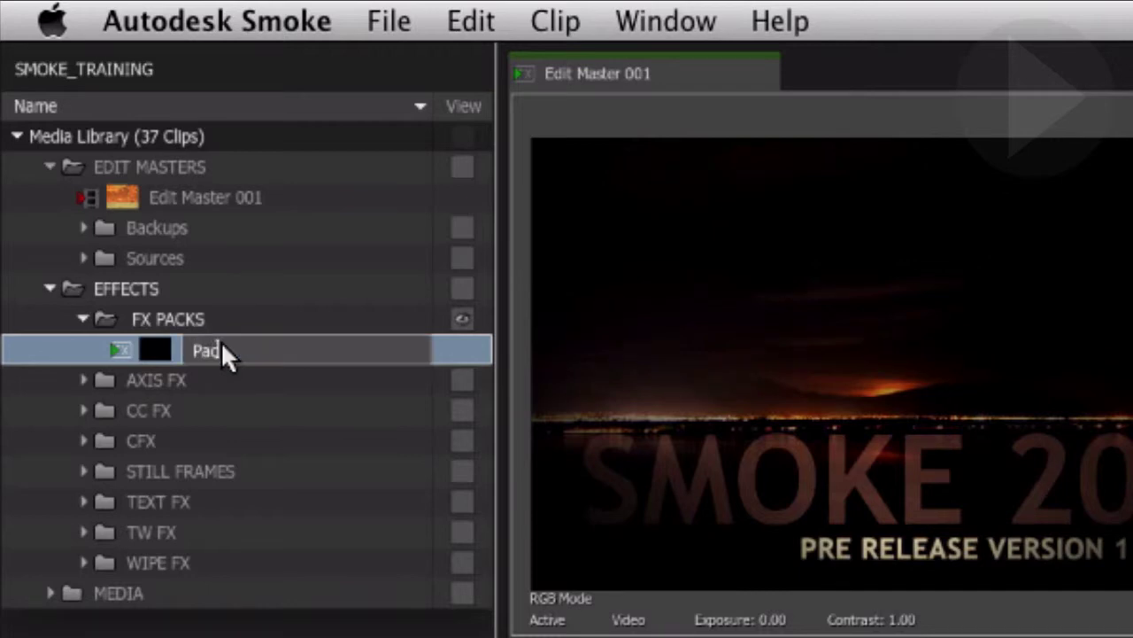
{"action": "type", "text": "k Shot"}
{"action": "key", "text": "Return"}
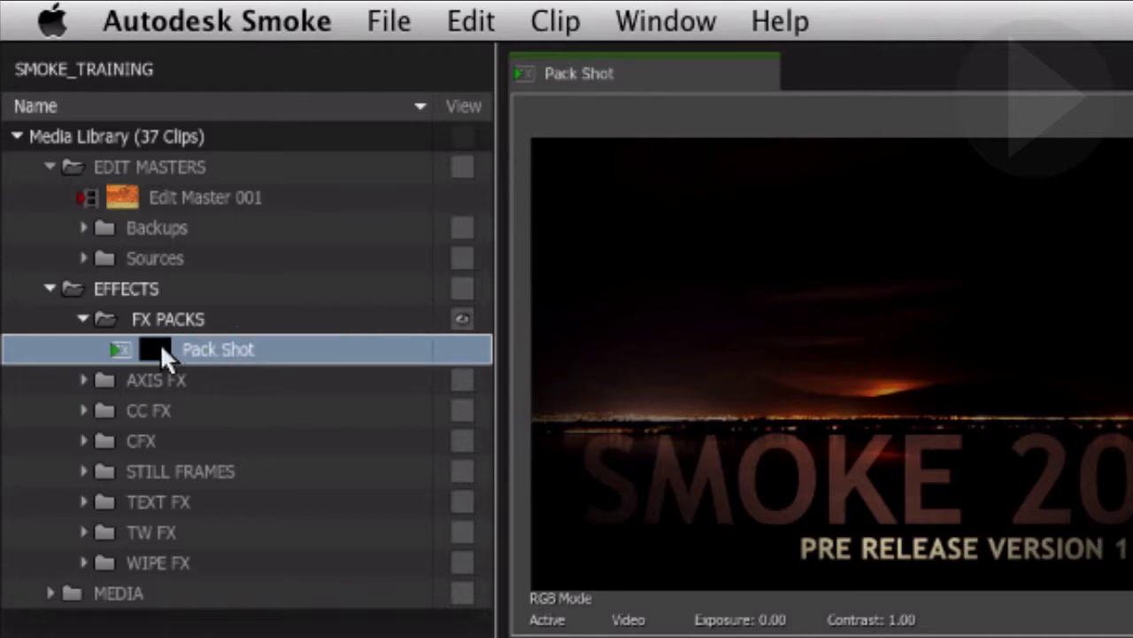
Apply the Pack Shot pack to 4006-10-ST-PR and render the Edit Master 001 timeline.
{"action": "left_click_drag", "start_coordinate": [152, 343], "coordinate": [933, 465]}
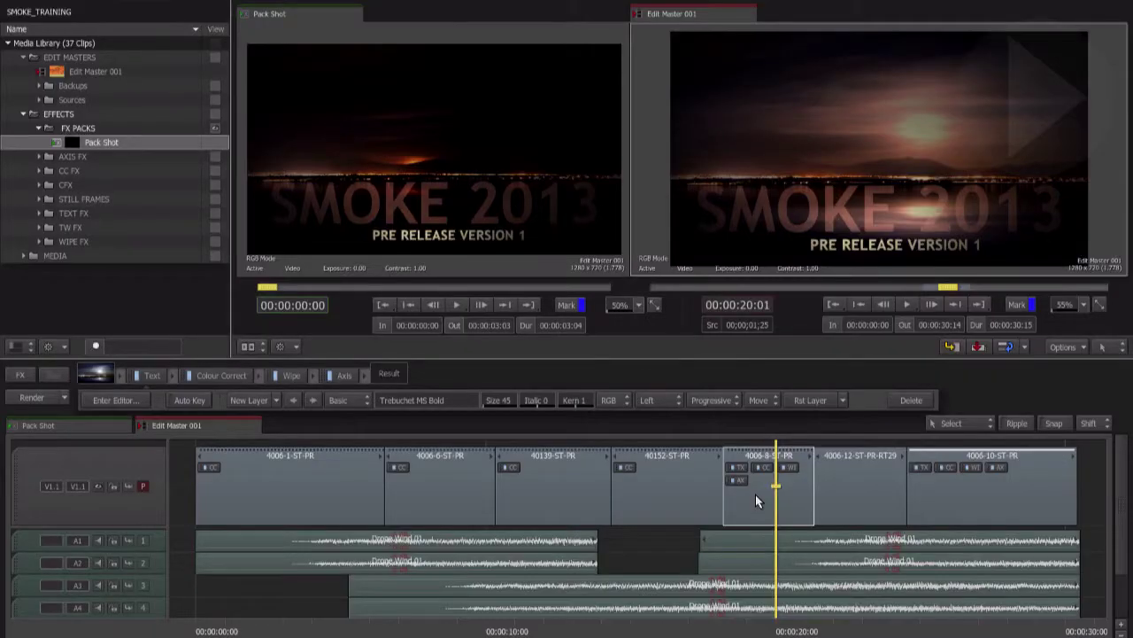
{"action": "left_click", "coordinate": [756, 499]}
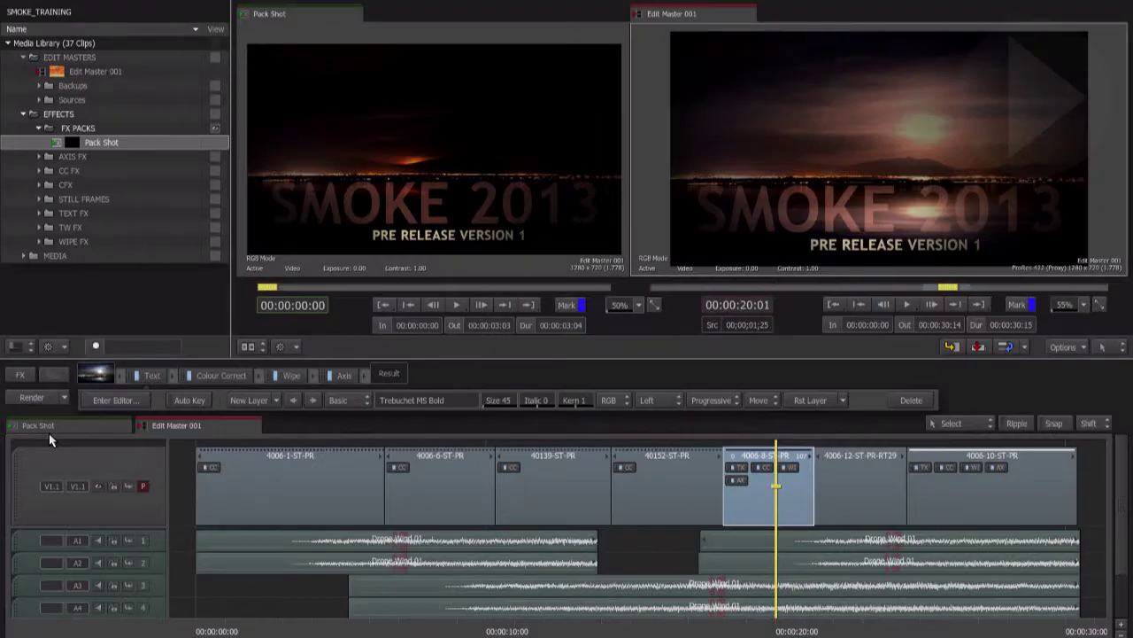
{"action": "key", "text": "backslash"}
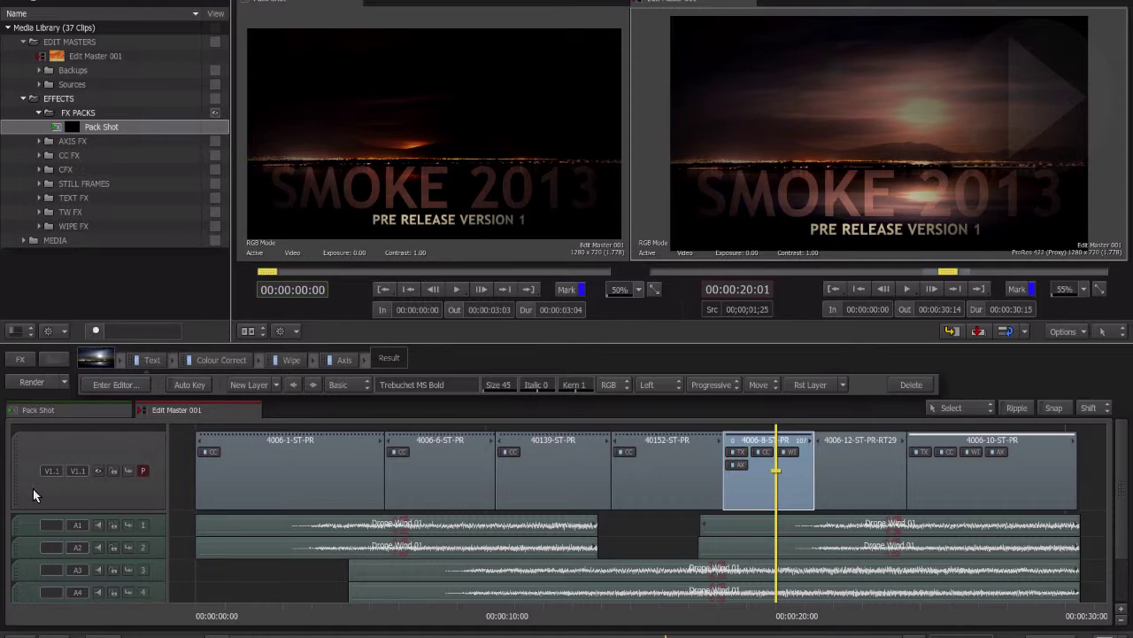
{"action": "left_click", "coordinate": [33, 489]}
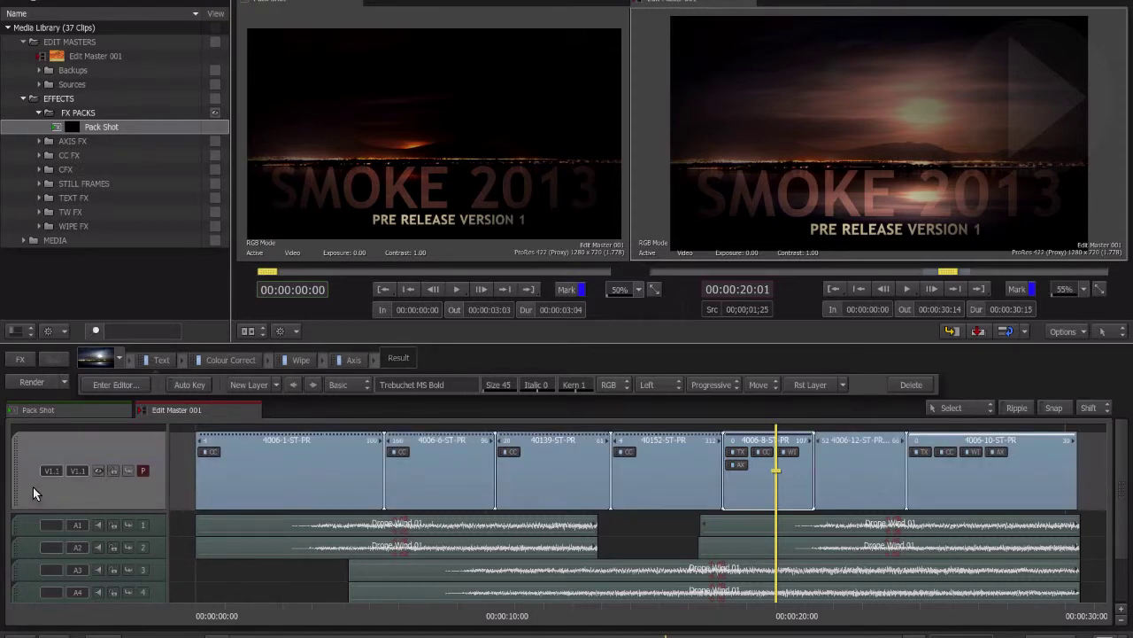